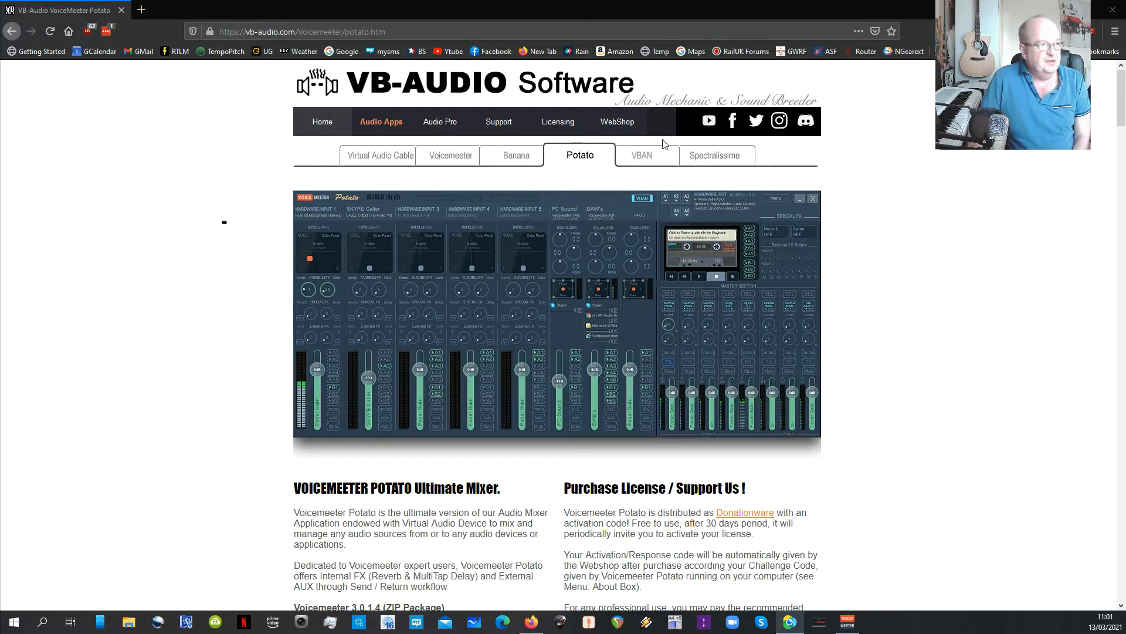
Step: Review the Voicemeeter Potato installer options and the VB-CABLE driver downloads on the VB-Audio website
{"action": "scroll", "coordinate": [1070, 313], "scroll_direction": "down", "scroll_amount": 4}
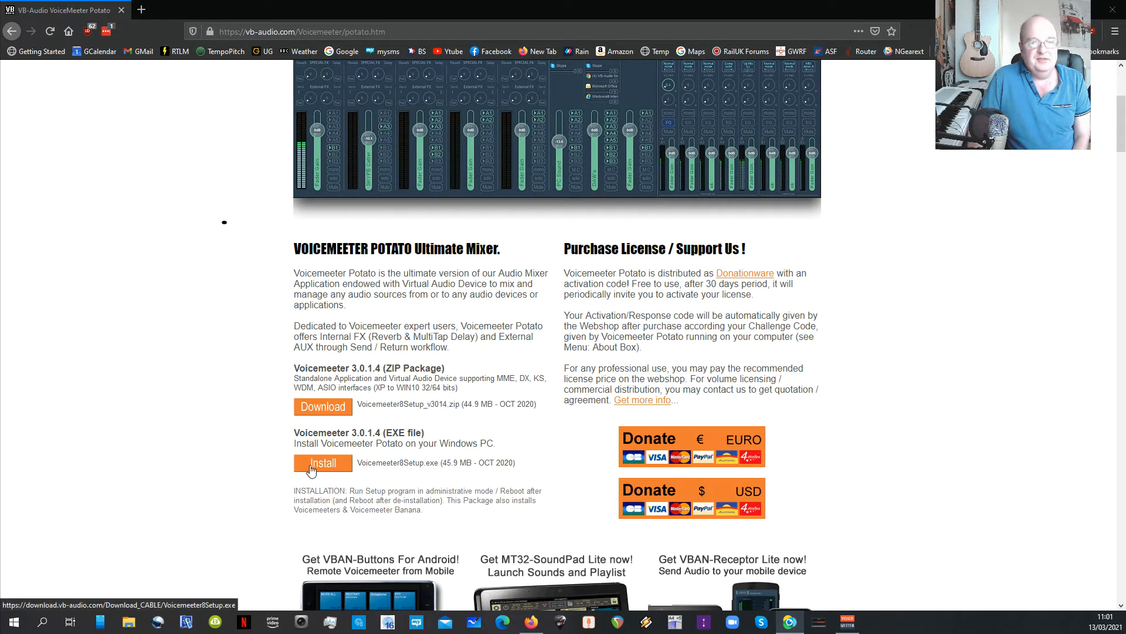
{"action": "scroll", "coordinate": [621, 358], "scroll_direction": "up", "scroll_amount": 4}
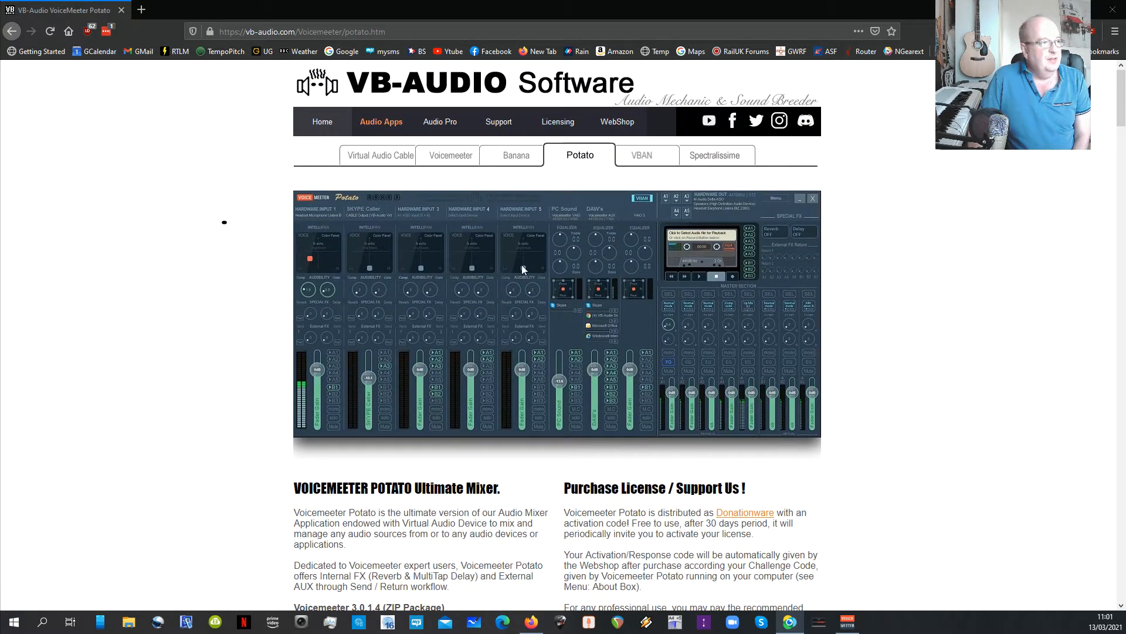
{"action": "left_click", "coordinate": [371, 156]}
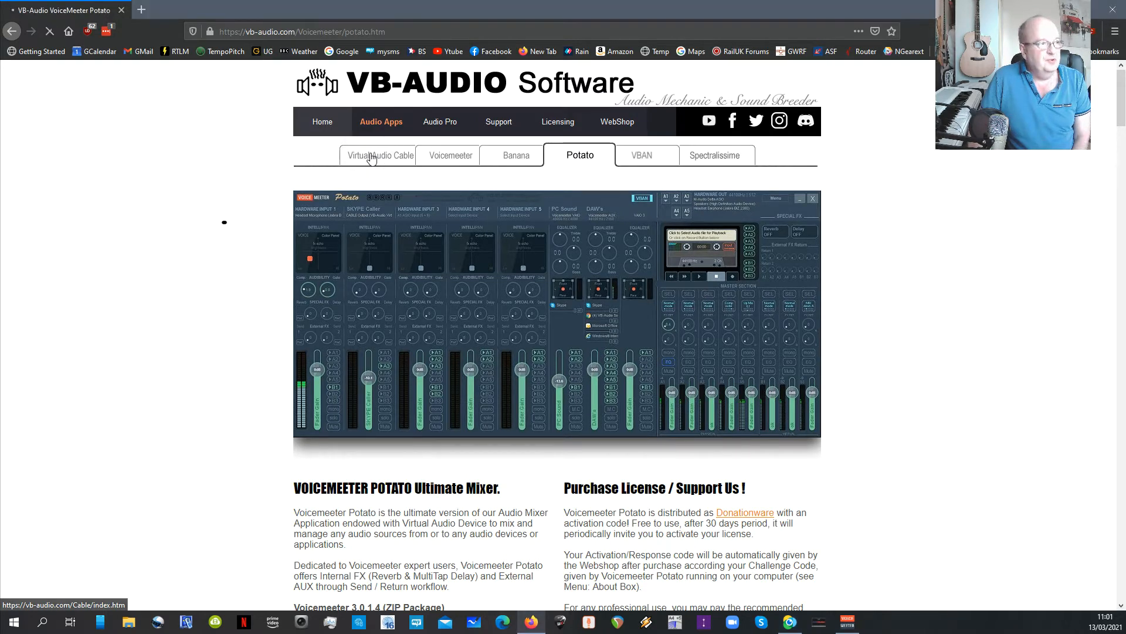
{"action": "scroll", "coordinate": [890, 228], "scroll_direction": "down", "scroll_amount": 1}
{"action": "scroll", "coordinate": [890, 228], "scroll_direction": "down", "scroll_amount": 1}
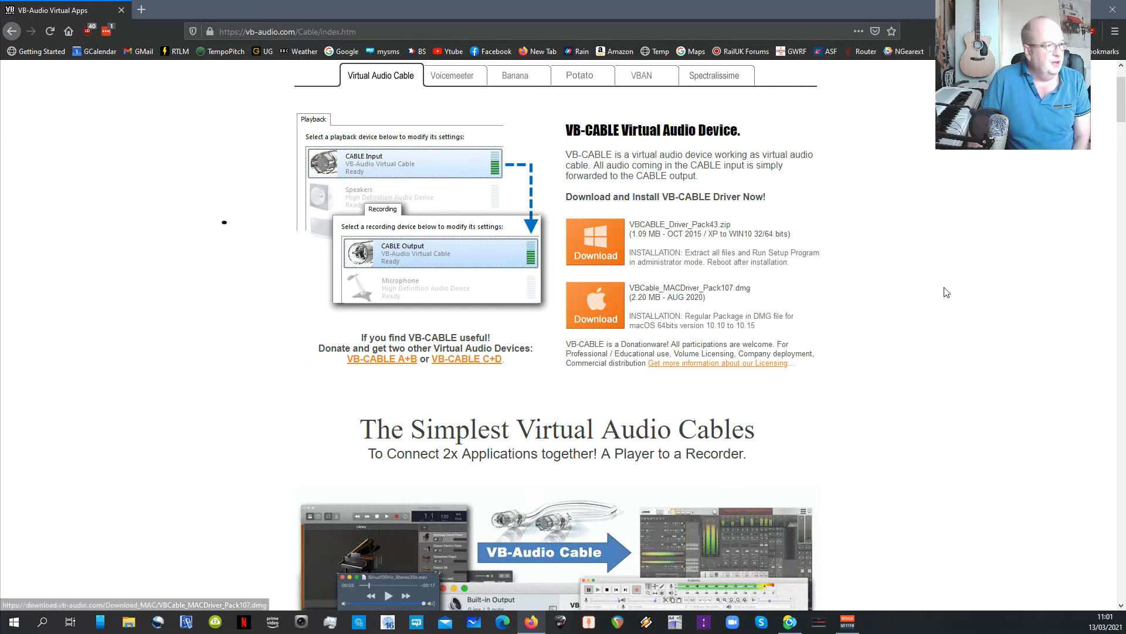
{"action": "scroll", "coordinate": [946, 292], "scroll_direction": "up", "scroll_amount": 2}
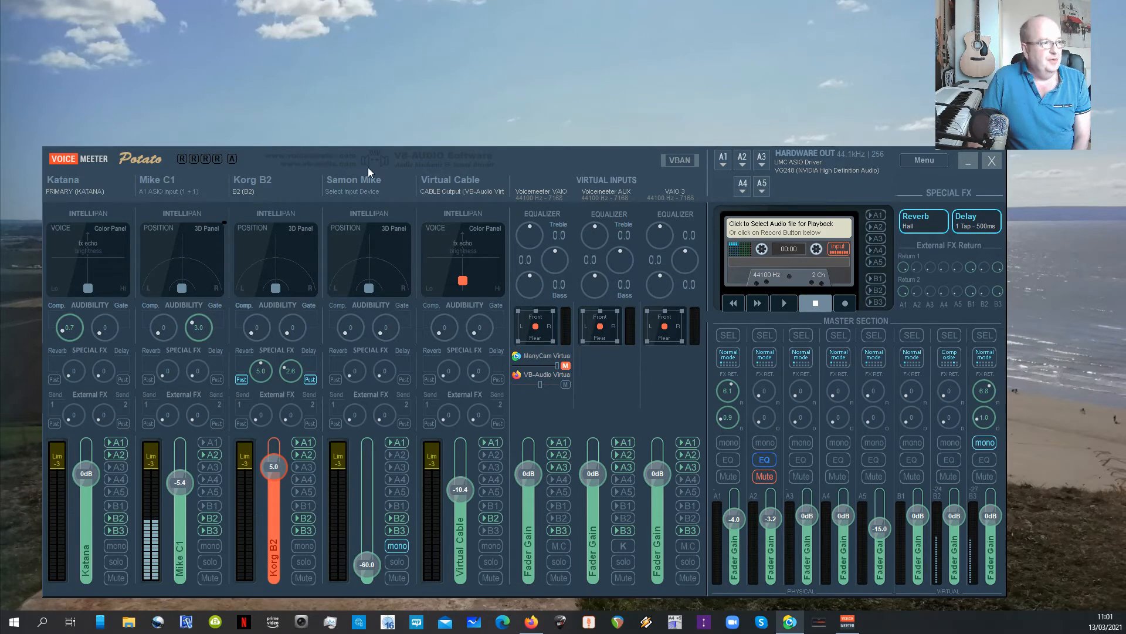
Step: Reposition the Voicemeeter Potato window slightly and open the Windows Control Panel
{"action": "mouse_move", "coordinate": [533, 160]}
{"action": "left_mouse_down"}
{"action": "mouse_move", "coordinate": [541, 126]}
{"action": "mouse_move", "coordinate": [531, 155]}
{"action": "mouse_move", "coordinate": [541, 171]}
{"action": "mouse_move", "coordinate": [557, 171]}
{"action": "mouse_move", "coordinate": [544, 171]}
{"action": "left_mouse_up"}
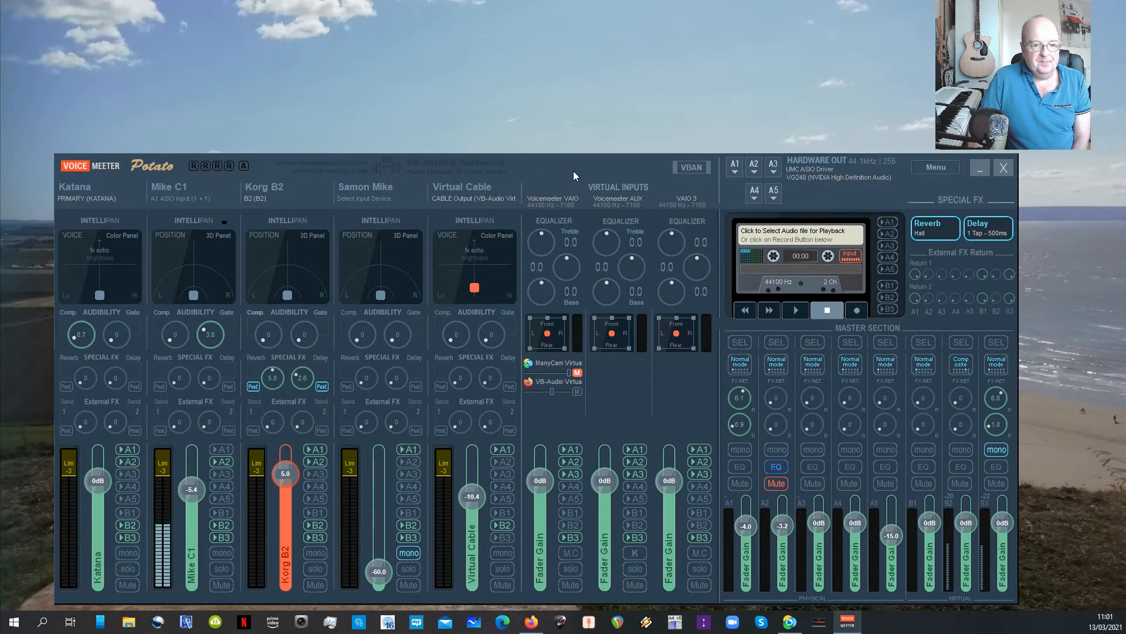
{"action": "left_click", "coordinate": [16, 621]}
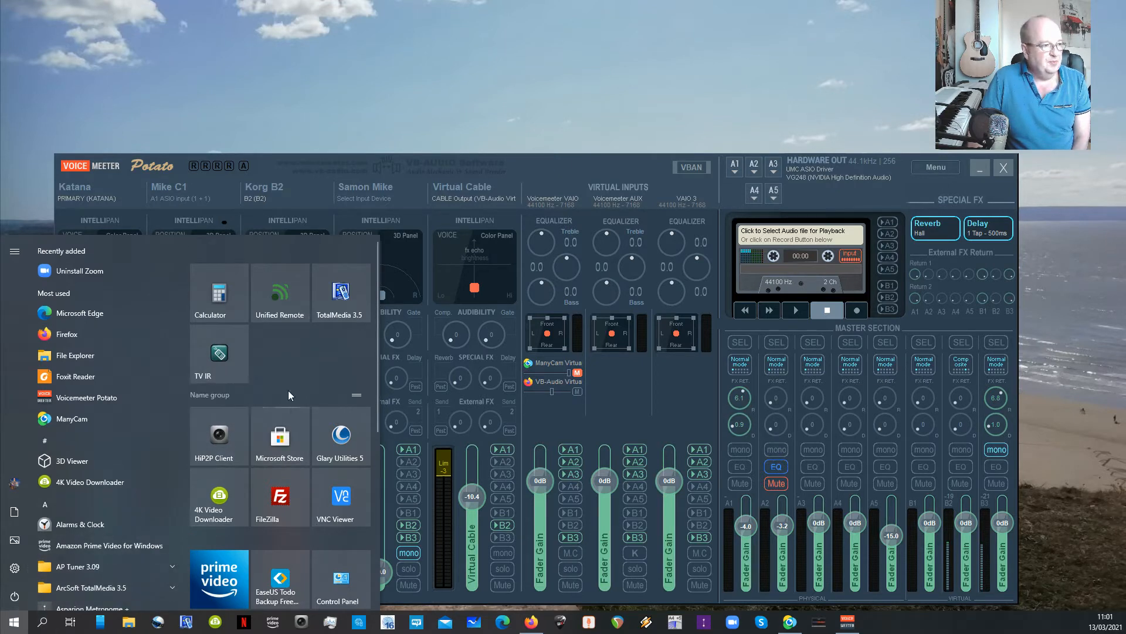
{"action": "scroll", "coordinate": [316, 366], "scroll_direction": "down", "scroll_amount": 1}
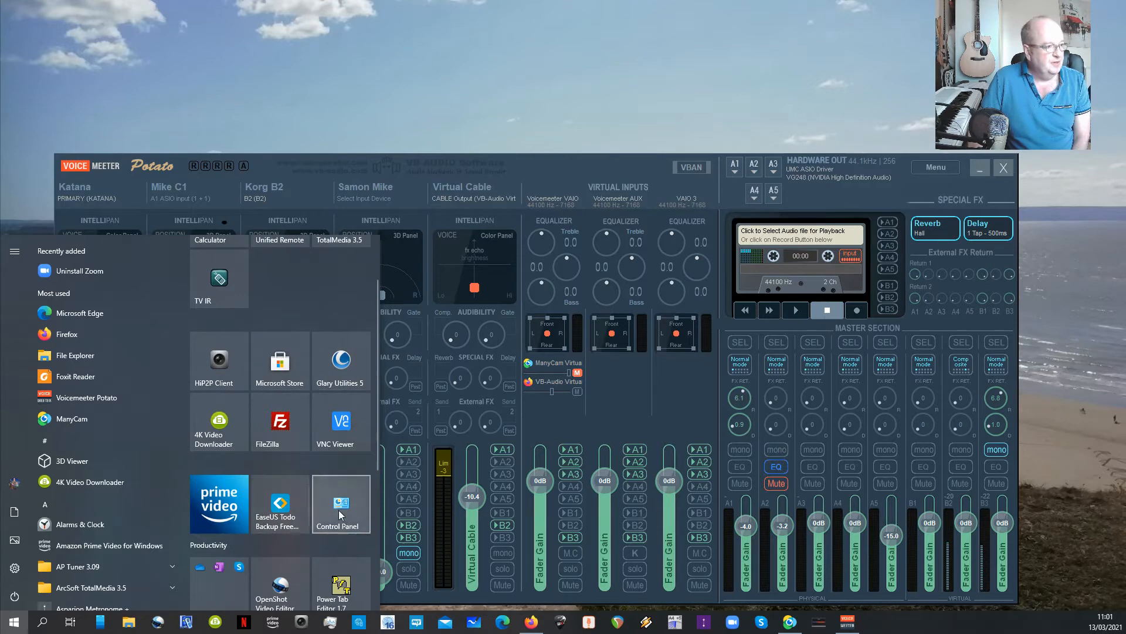
{"action": "left_click", "coordinate": [339, 509]}
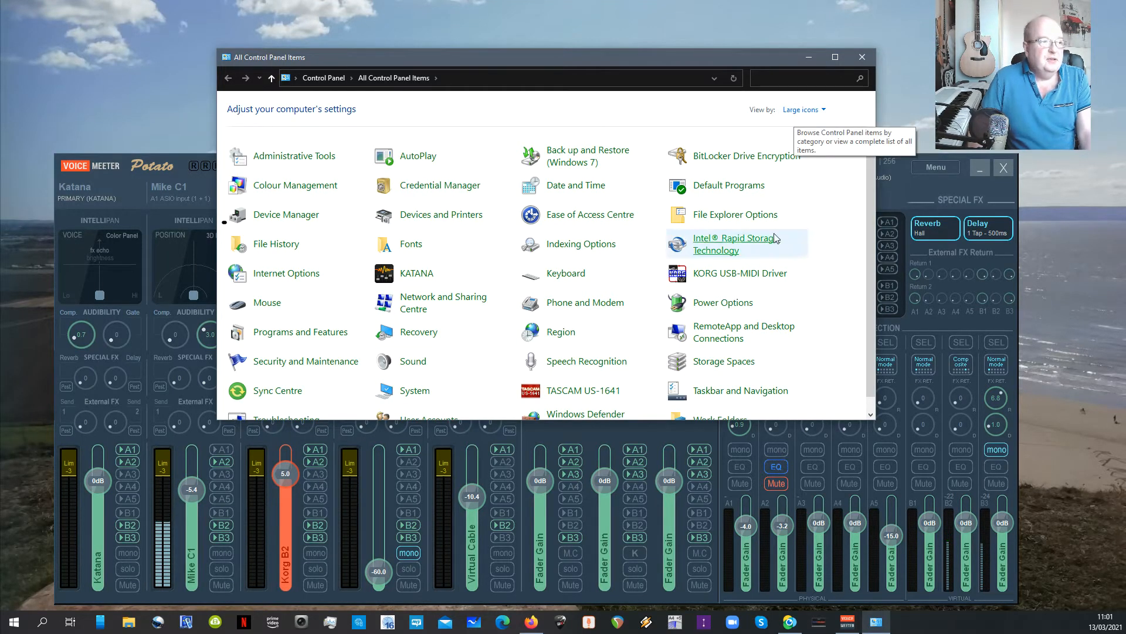
{"action": "scroll", "coordinate": [736, 343], "scroll_direction": "down", "scroll_amount": 1}
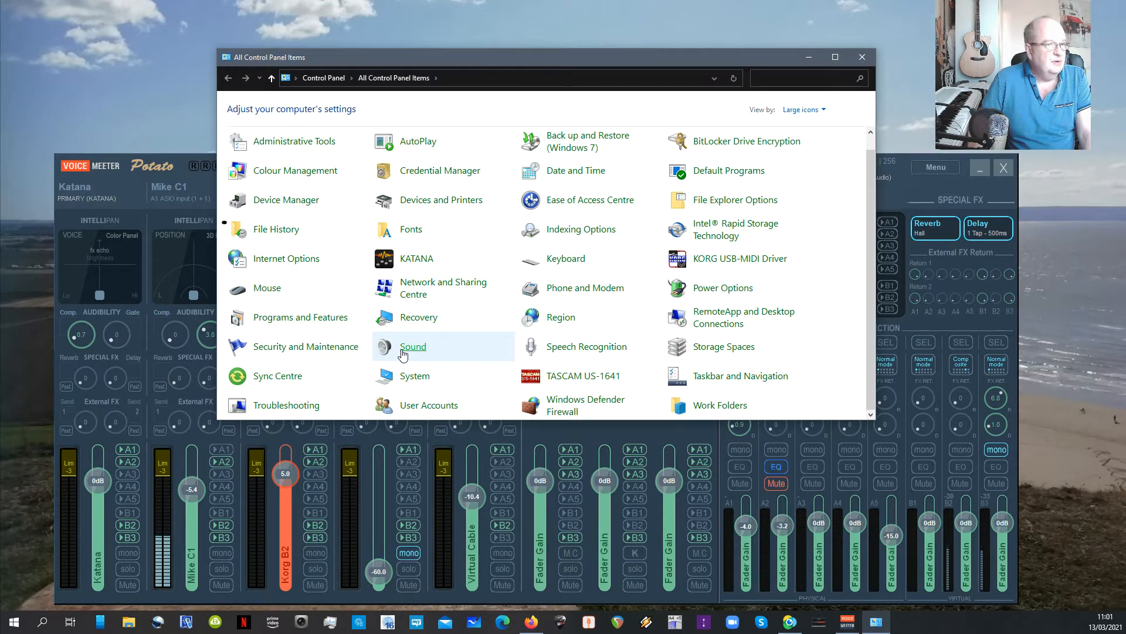
Step: Open the Sound settings from the Control Panel, minimise the Control Panel, and move the Sound dialog over the mixer's centre
{"action": "left_click", "coordinate": [148, 286]}
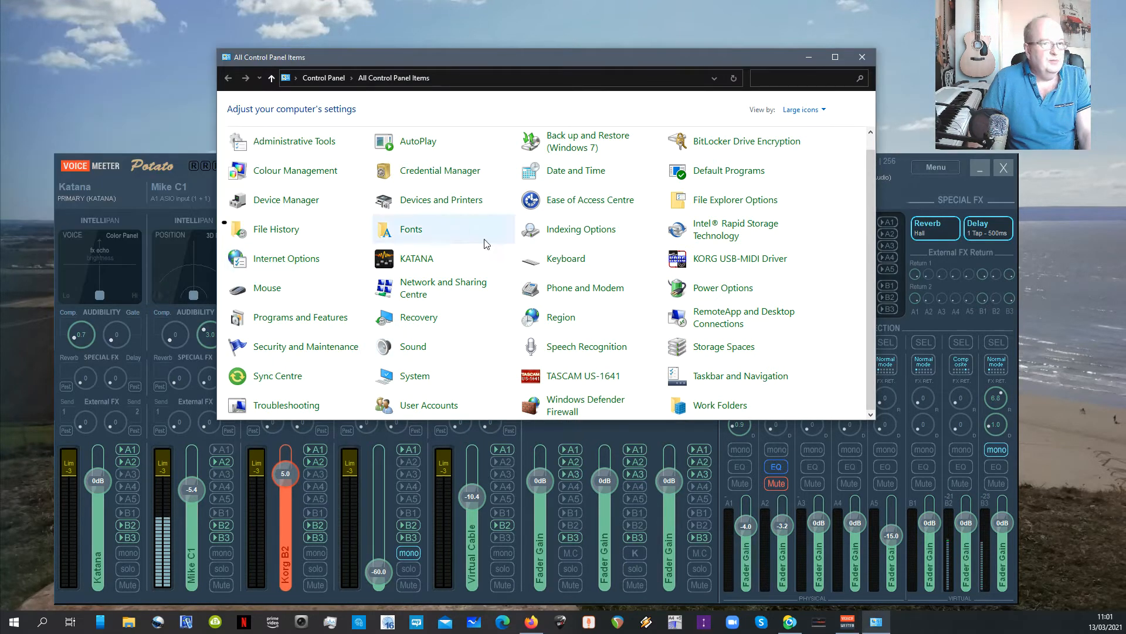
{"action": "left_click", "coordinate": [877, 623]}
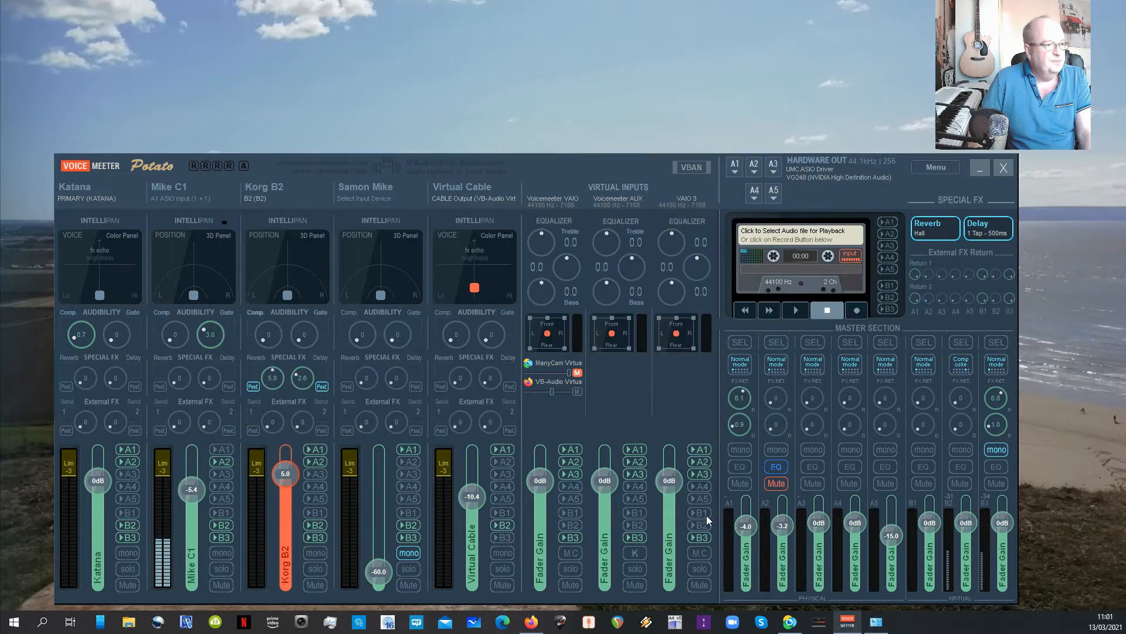
{"action": "left_click", "coordinate": [877, 624]}
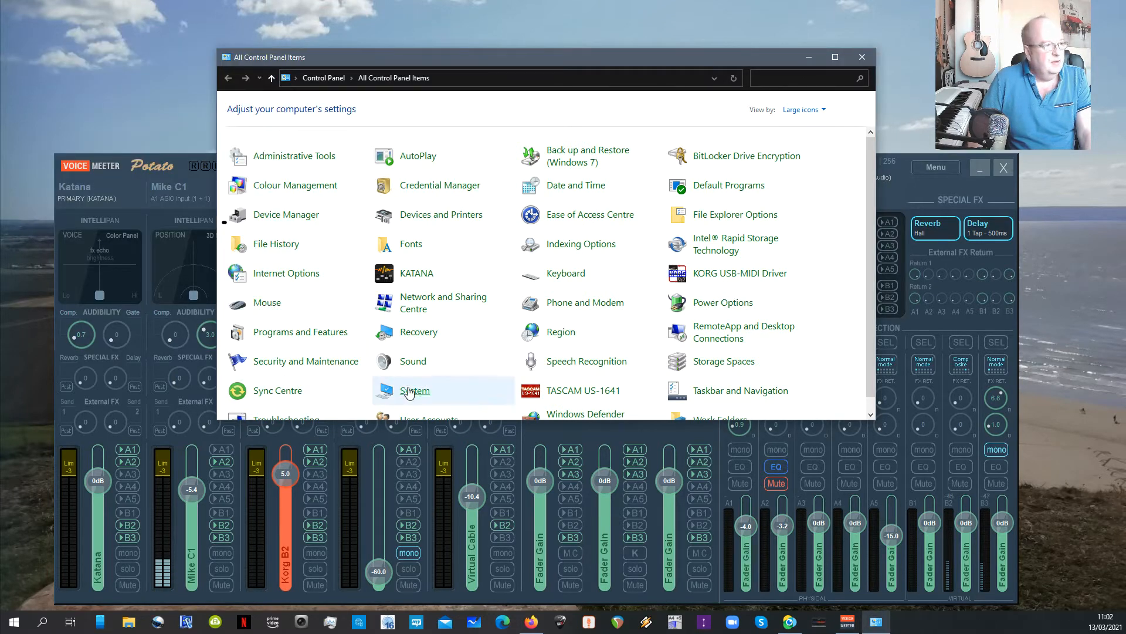
{"action": "scroll", "coordinate": [411, 381], "scroll_direction": "down", "scroll_amount": 1}
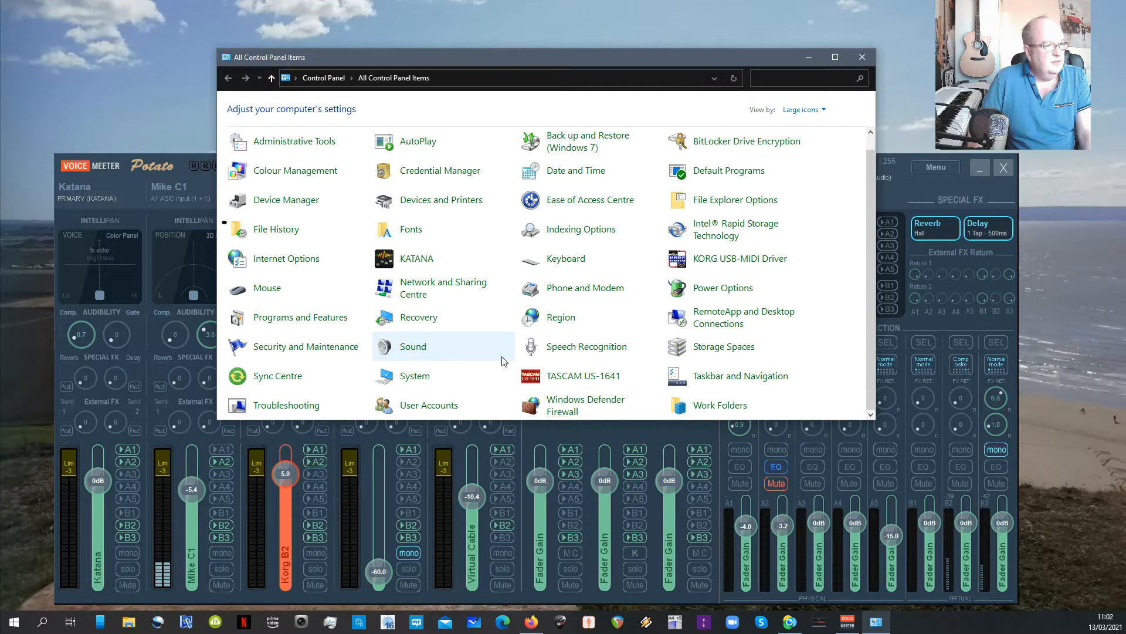
{"action": "left_click", "coordinate": [413, 347]}
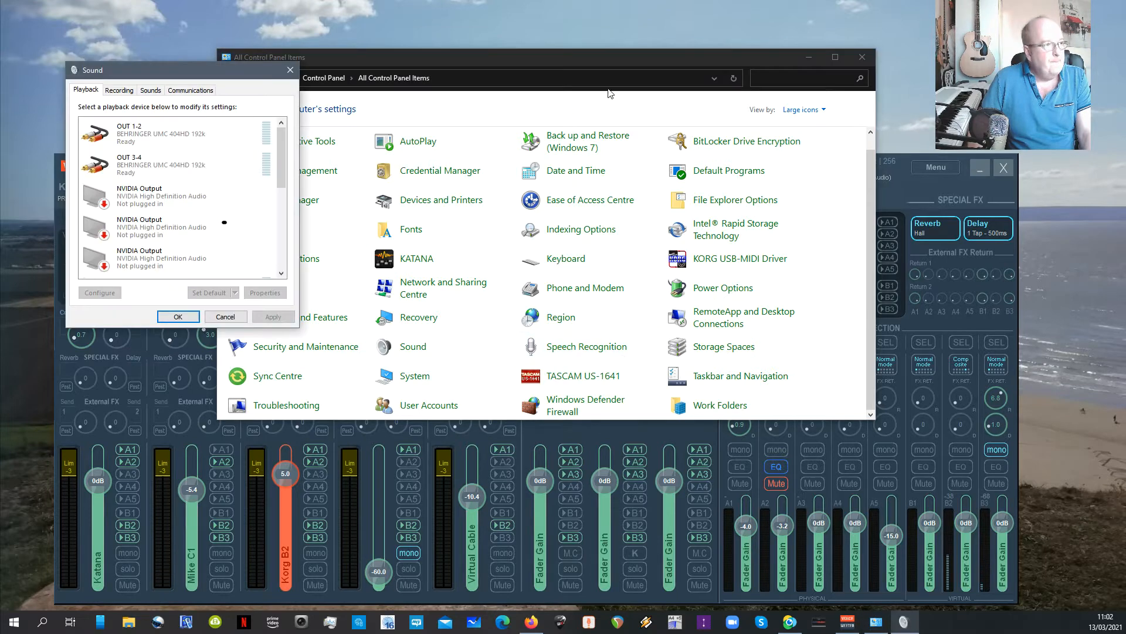
{"action": "left_click", "coordinate": [808, 58]}
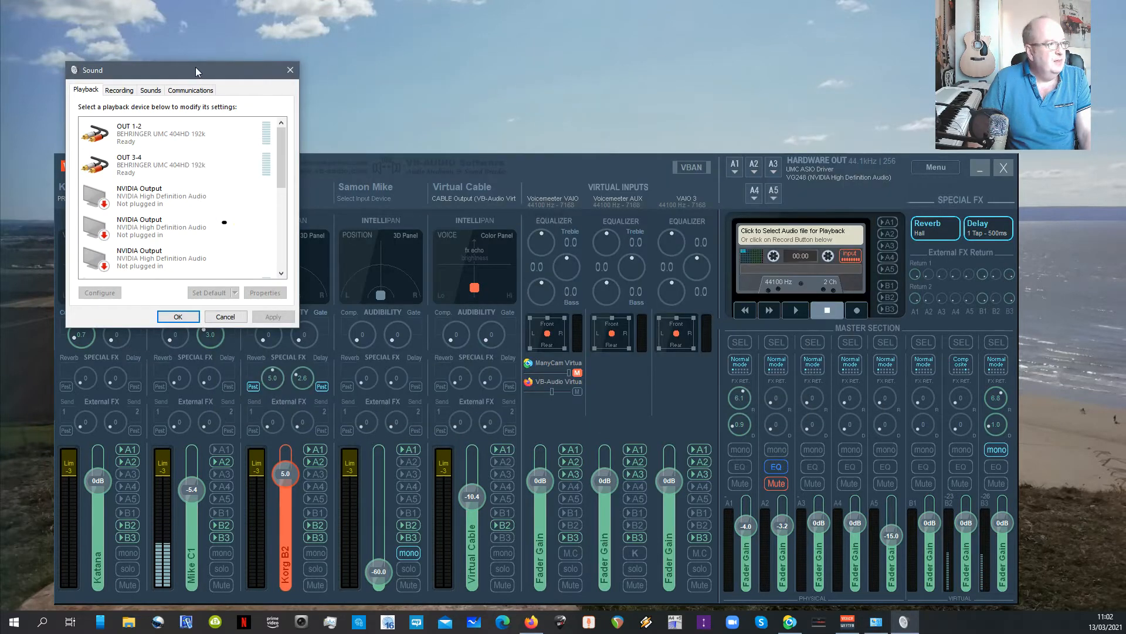
{"action": "left_click_drag", "start_coordinate": [188, 70], "coordinate": [574, 103]}
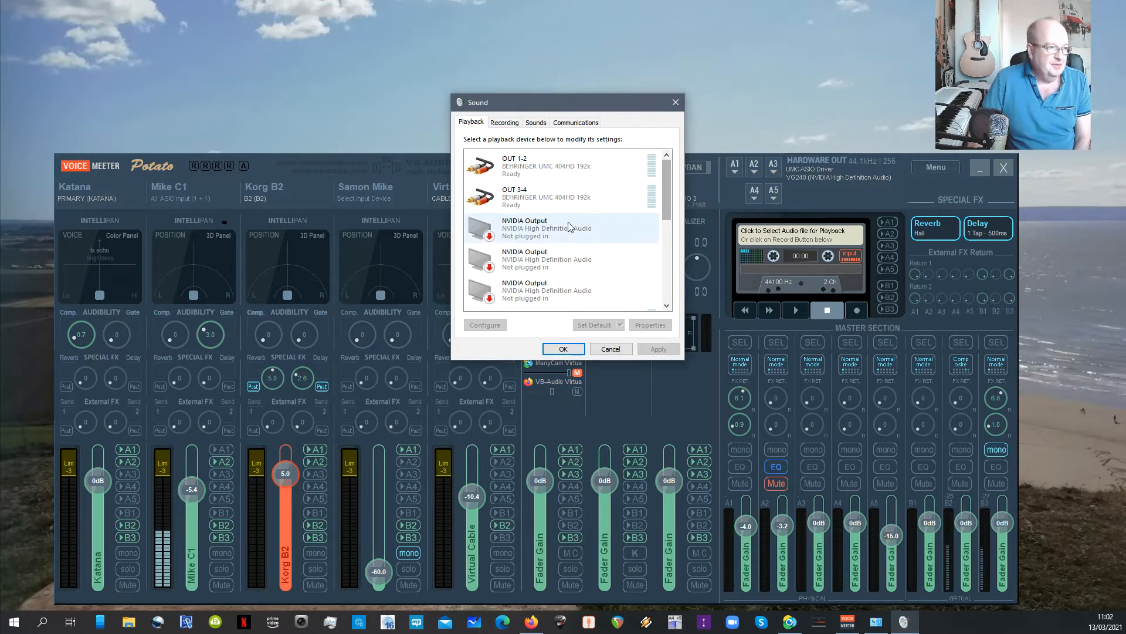
Step: Find VoiceMeeter Input among the playback devices and inspect its device options and properties
{"action": "left_click", "coordinate": [669, 203]}
{"action": "left_click_drag", "start_coordinate": [670, 203], "coordinate": [666, 291]}
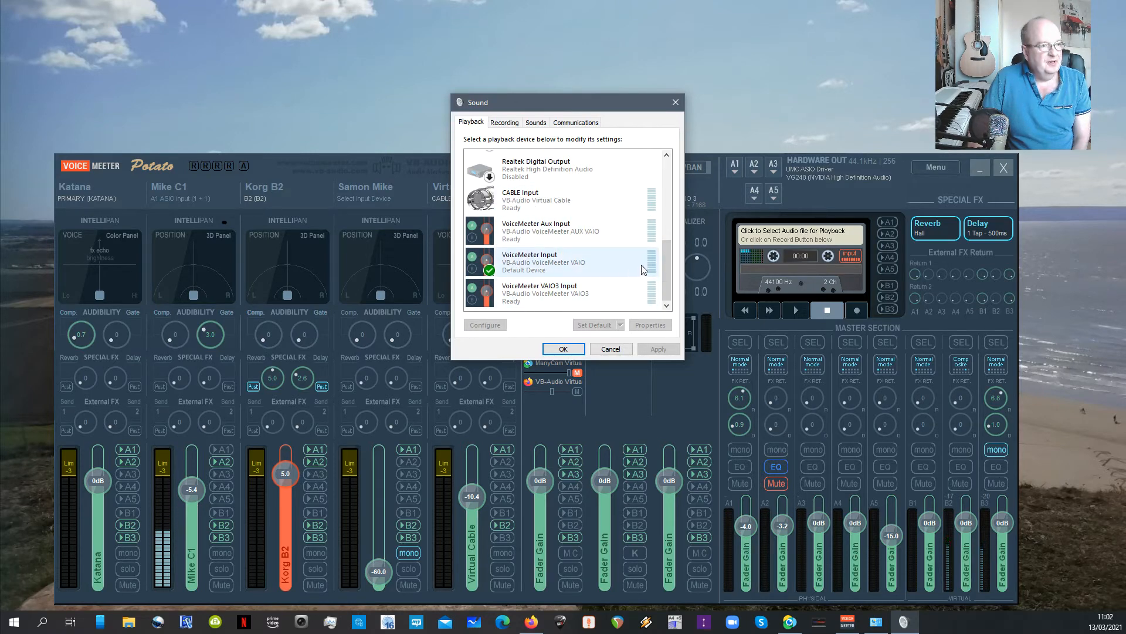
{"action": "mouse_move", "coordinate": [667, 265]}
{"action": "left_mouse_down"}
{"action": "mouse_move", "coordinate": [678, 177]}
{"action": "mouse_move", "coordinate": [672, 274]}
{"action": "left_mouse_up"}
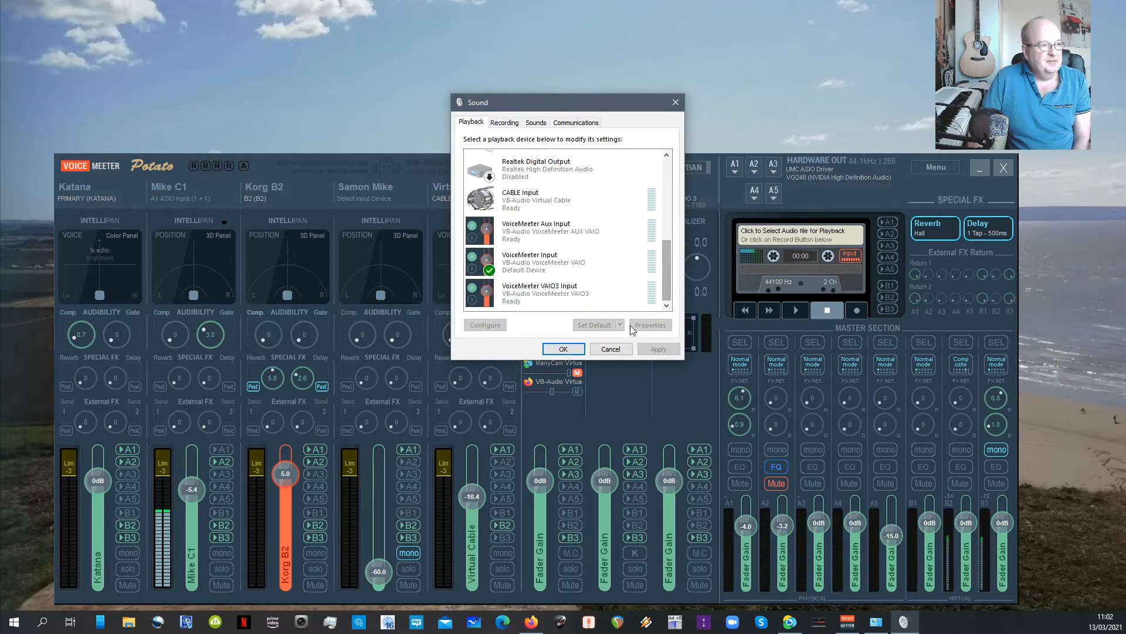
{"action": "right_click", "coordinate": [528, 265]}
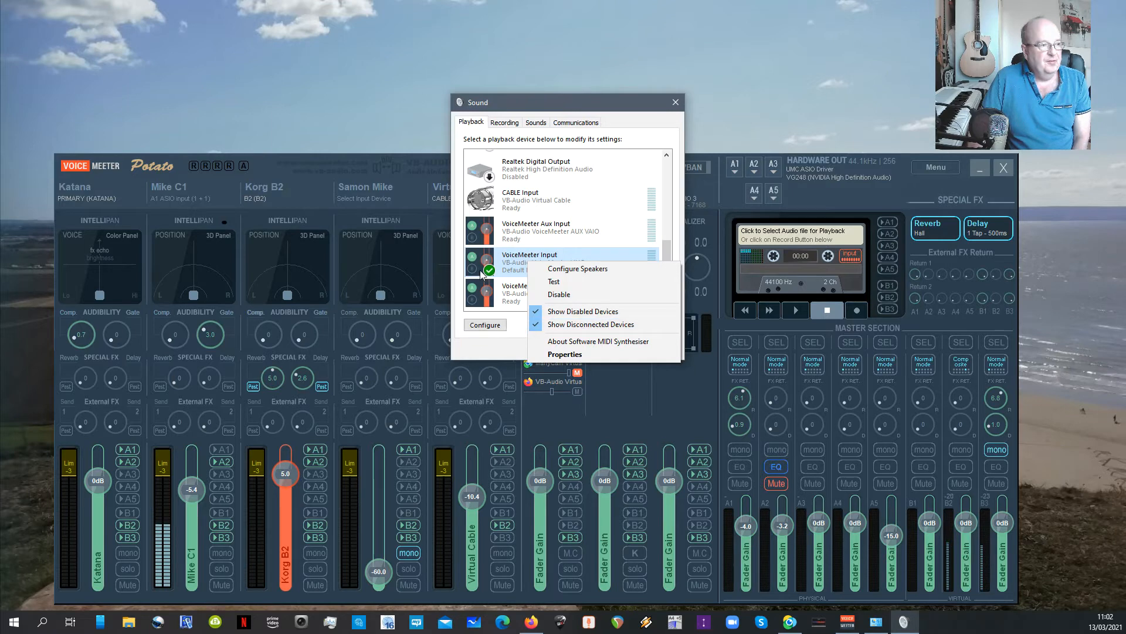
{"action": "left_click", "coordinate": [504, 260]}
{"action": "right_click", "coordinate": [504, 259]}
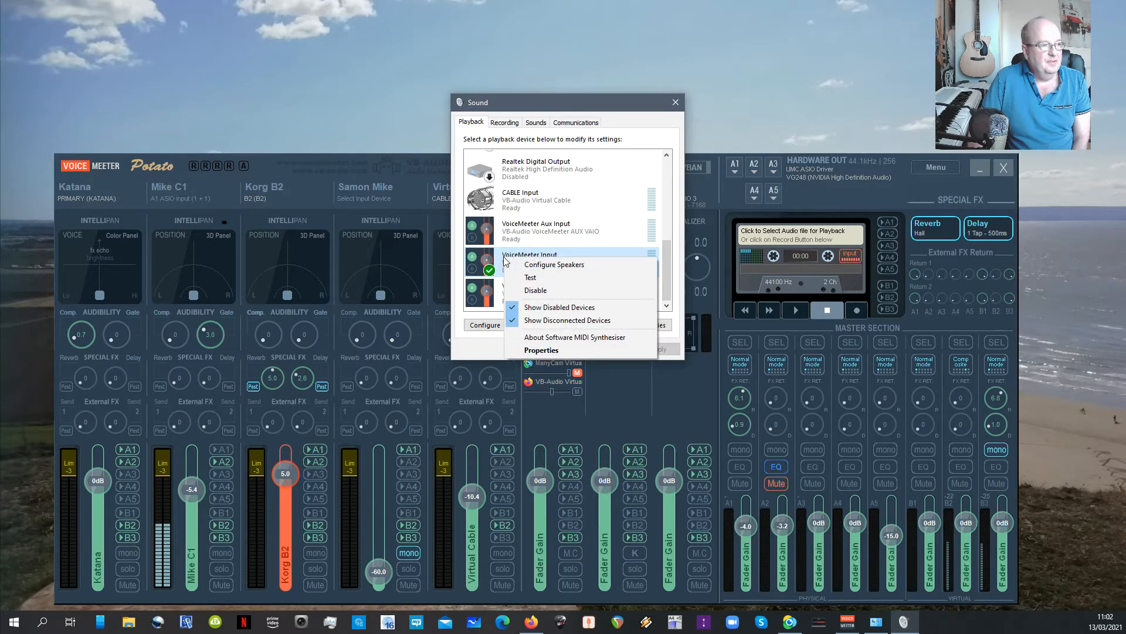
{"action": "left_click", "coordinate": [471, 270]}
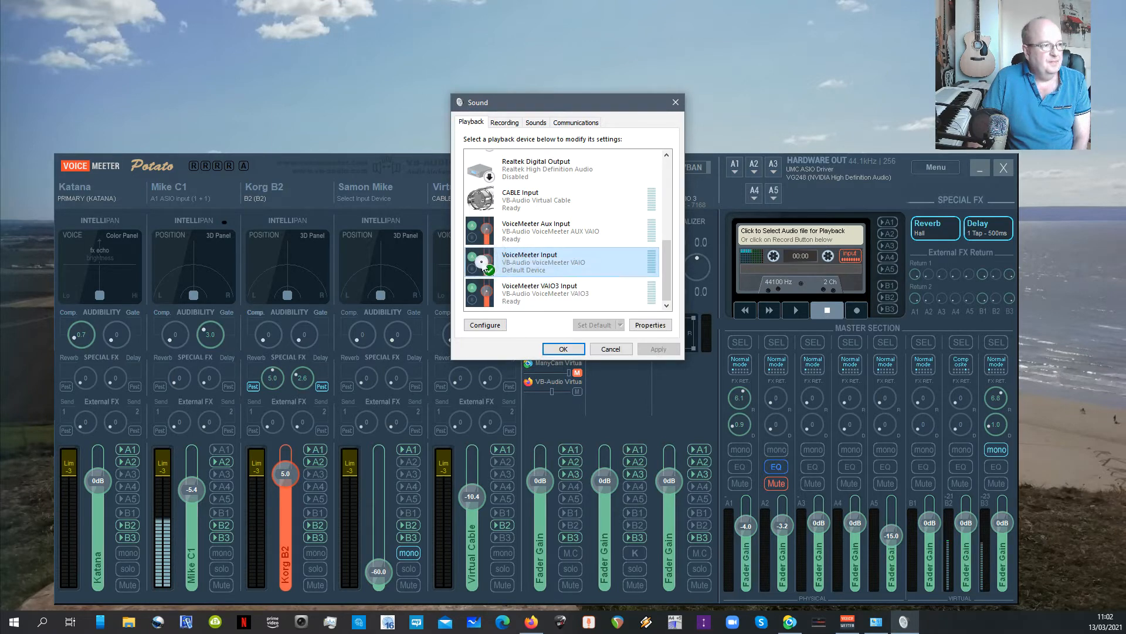
{"action": "double_click", "coordinate": [470, 270]}
{"action": "left_click", "coordinate": [629, 393]}
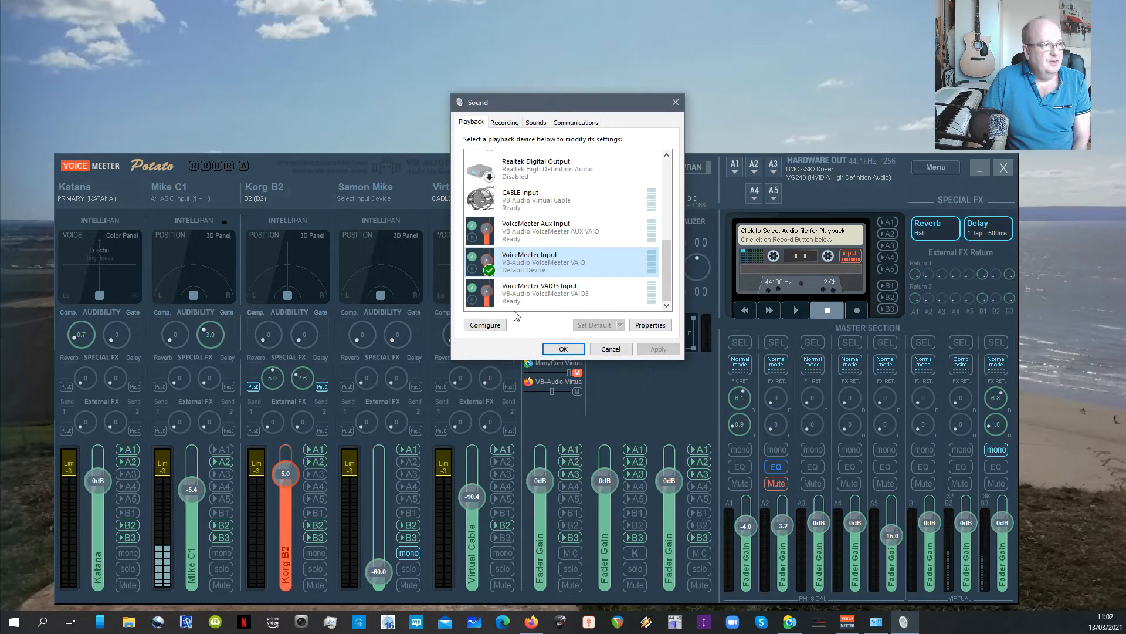
Step: Compare the default-device options of VoiceMeeter VAIO3 Input with the options and properties of VoiceMeeter Input
{"action": "left_click", "coordinate": [538, 298]}
{"action": "right_click", "coordinate": [538, 298]}
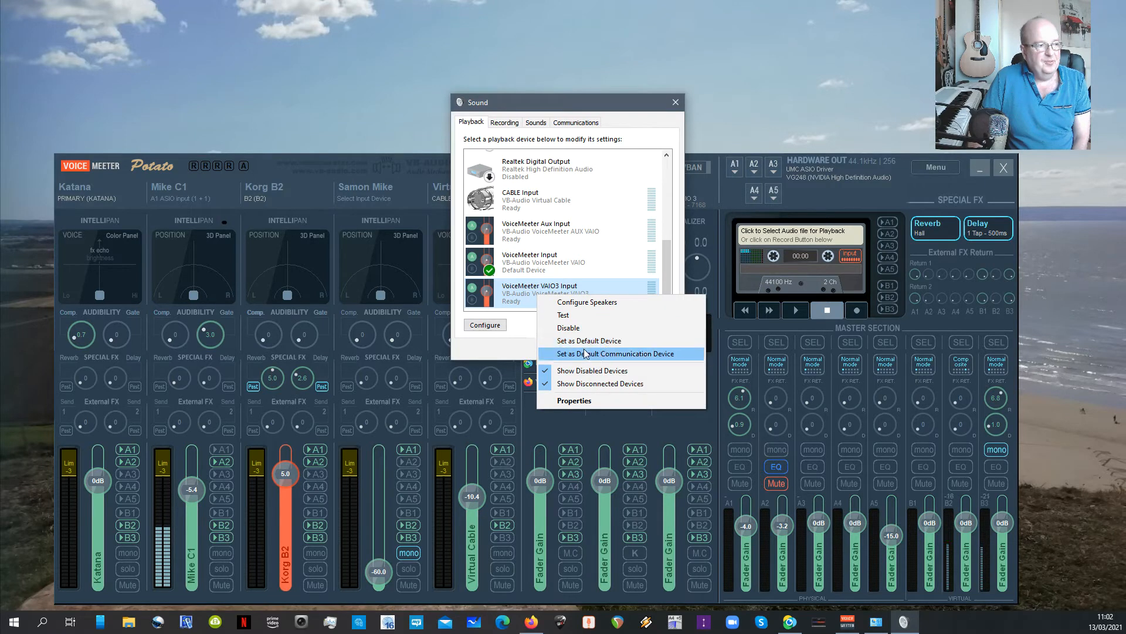
{"action": "left_click", "coordinate": [527, 261]}
{"action": "double_click", "coordinate": [528, 261]}
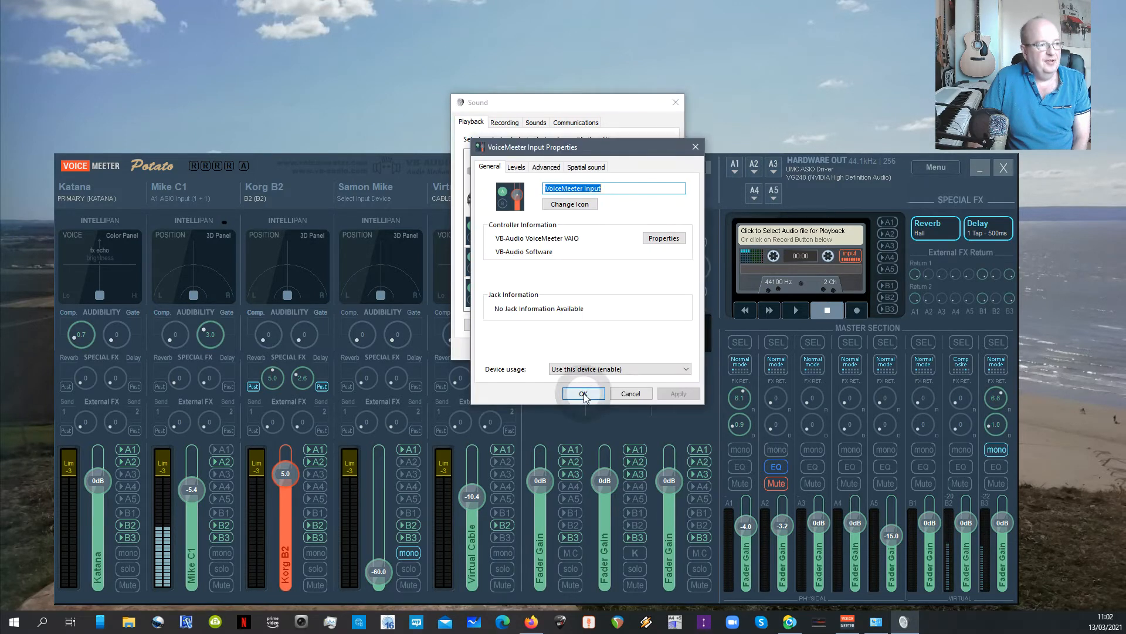
{"action": "left_click", "coordinate": [630, 393]}
{"action": "right_click", "coordinate": [552, 266]}
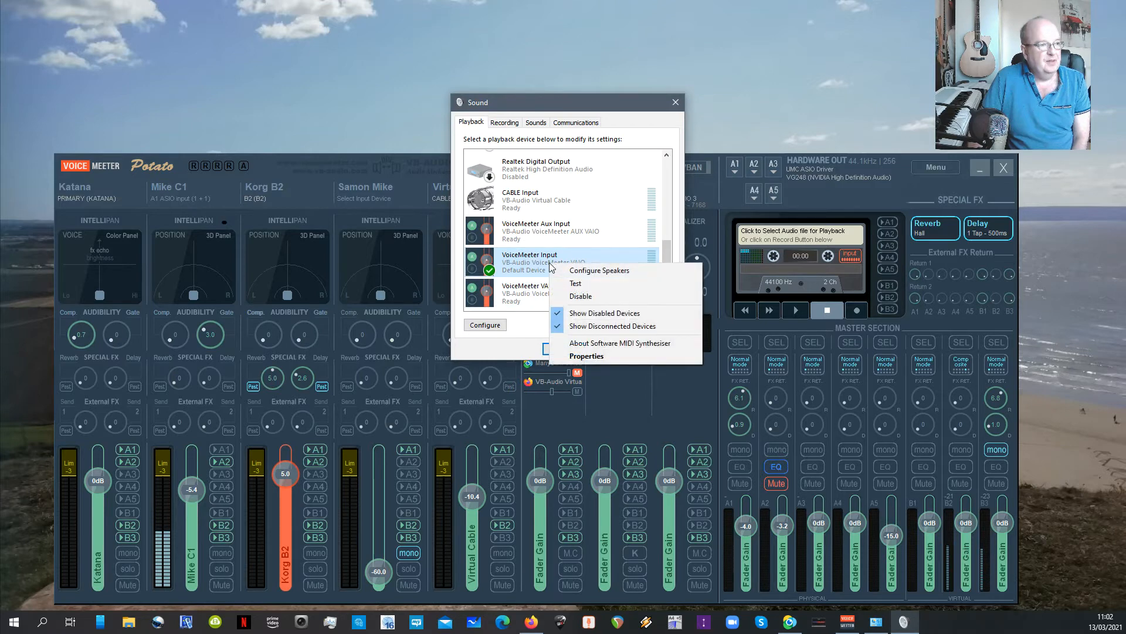
{"action": "left_click", "coordinate": [528, 259]}
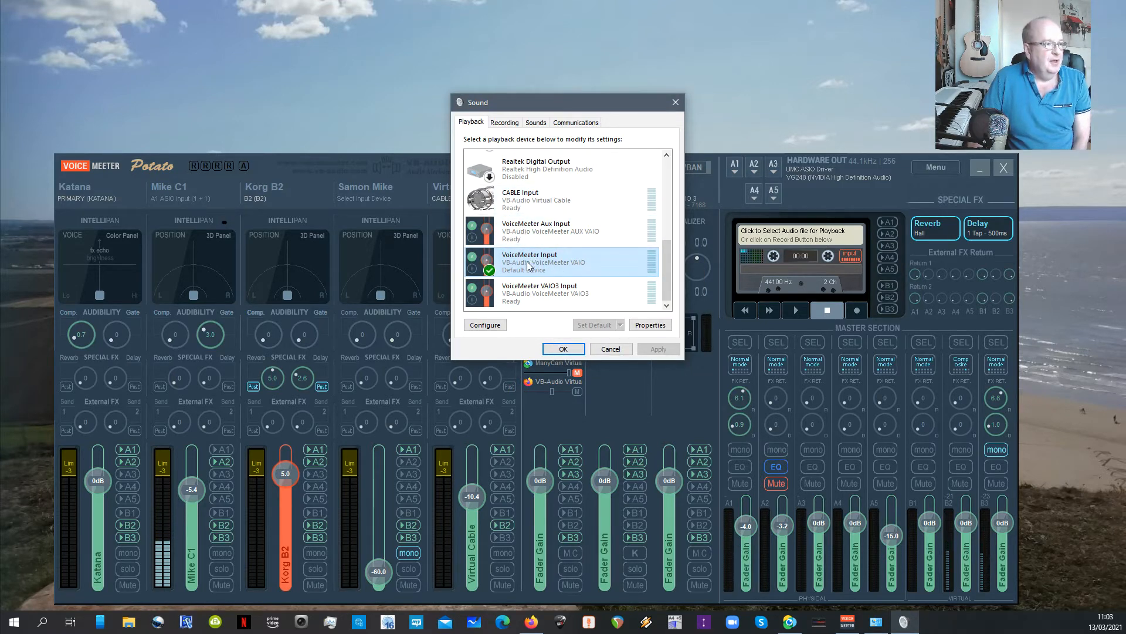
Step: Examine the recording devices, checking the VoiceMeeter Output options and which VoiceMeeter output is the default device
{"action": "left_click", "coordinate": [506, 123]}
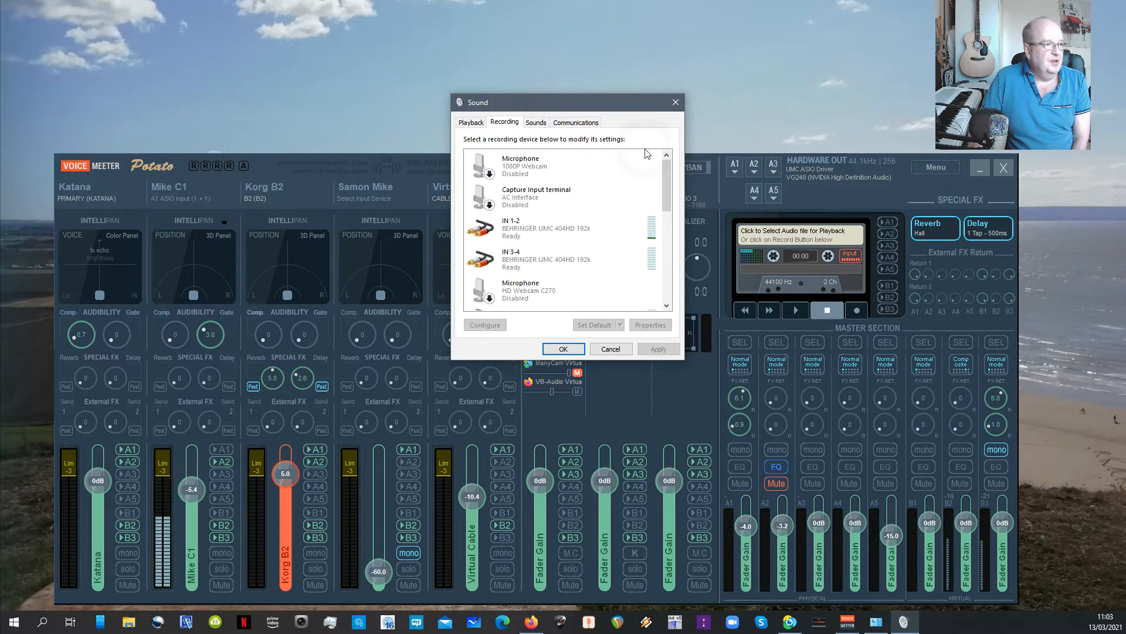
{"action": "left_click_drag", "start_coordinate": [672, 186], "coordinate": [683, 296]}
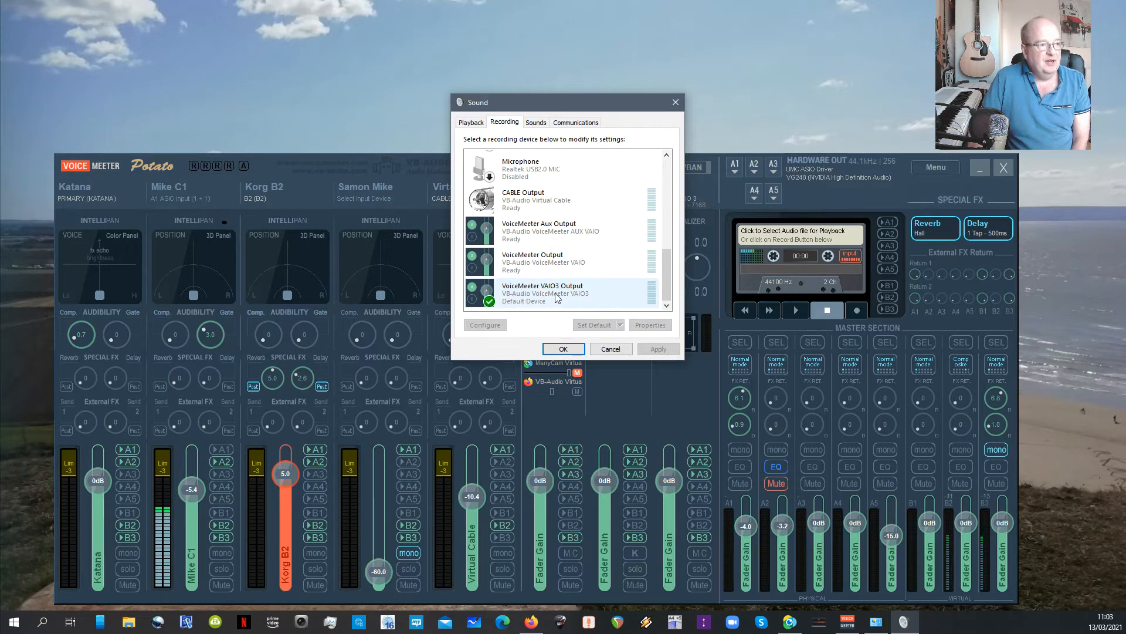
{"action": "right_click", "coordinate": [546, 254]}
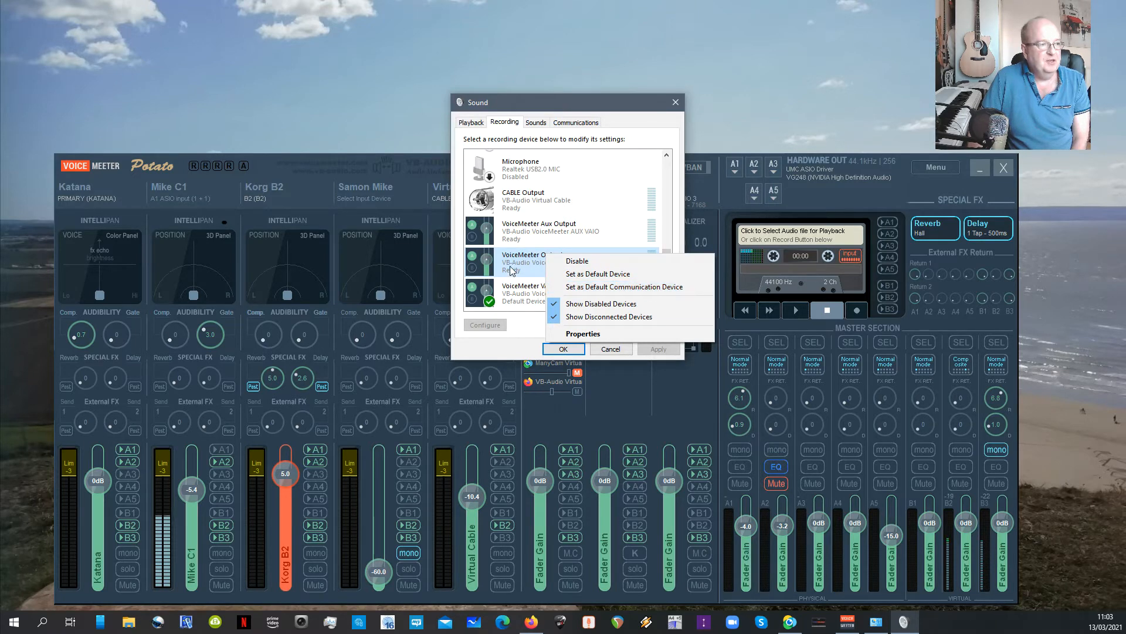
{"action": "left_click", "coordinate": [514, 288]}
{"action": "left_click", "coordinate": [531, 294]}
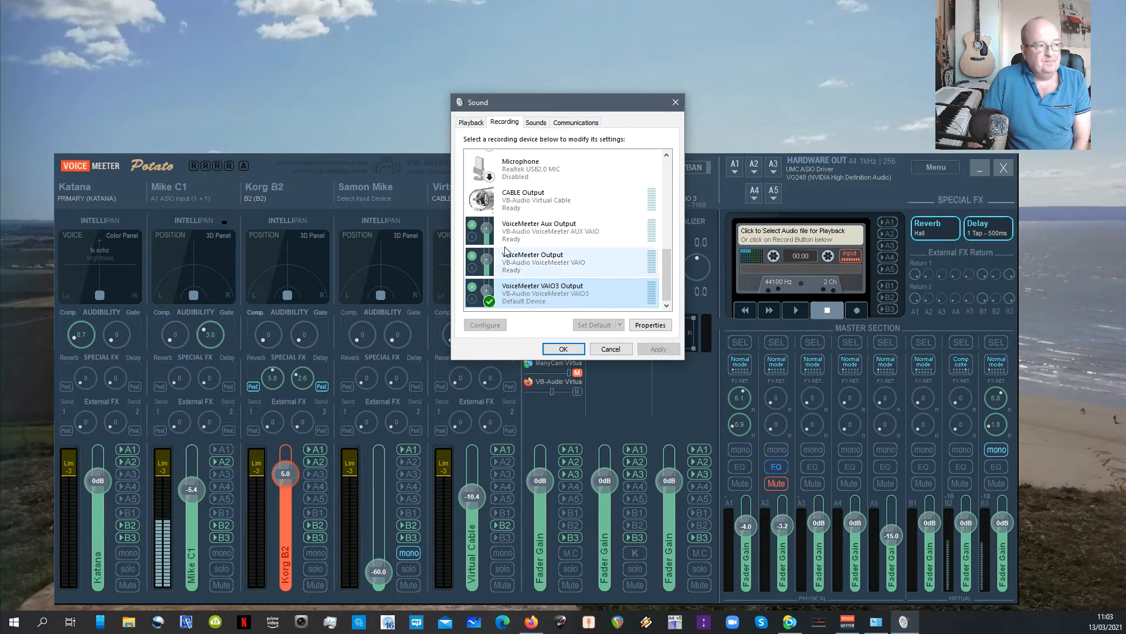
{"action": "left_click_drag", "start_coordinate": [666, 259], "coordinate": [666, 282]}
Step: Return to the playback devices and look through the whole list, from the BEHRINGER outputs to the VoiceMeeter inputs
{"action": "left_click", "coordinate": [478, 122]}
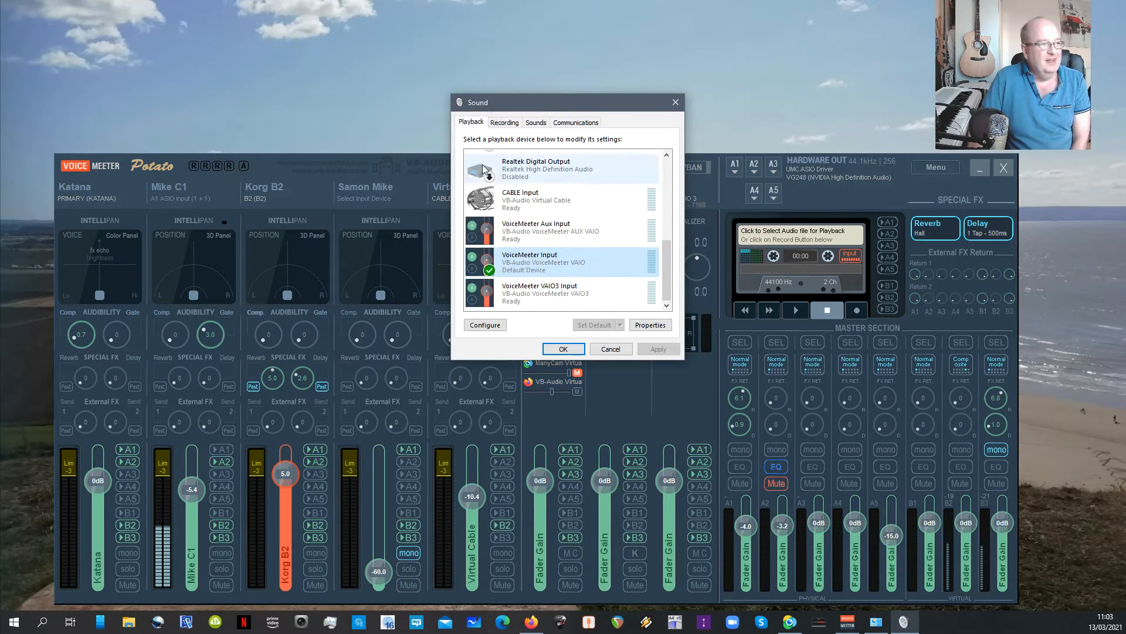
{"action": "left_click", "coordinate": [667, 271]}
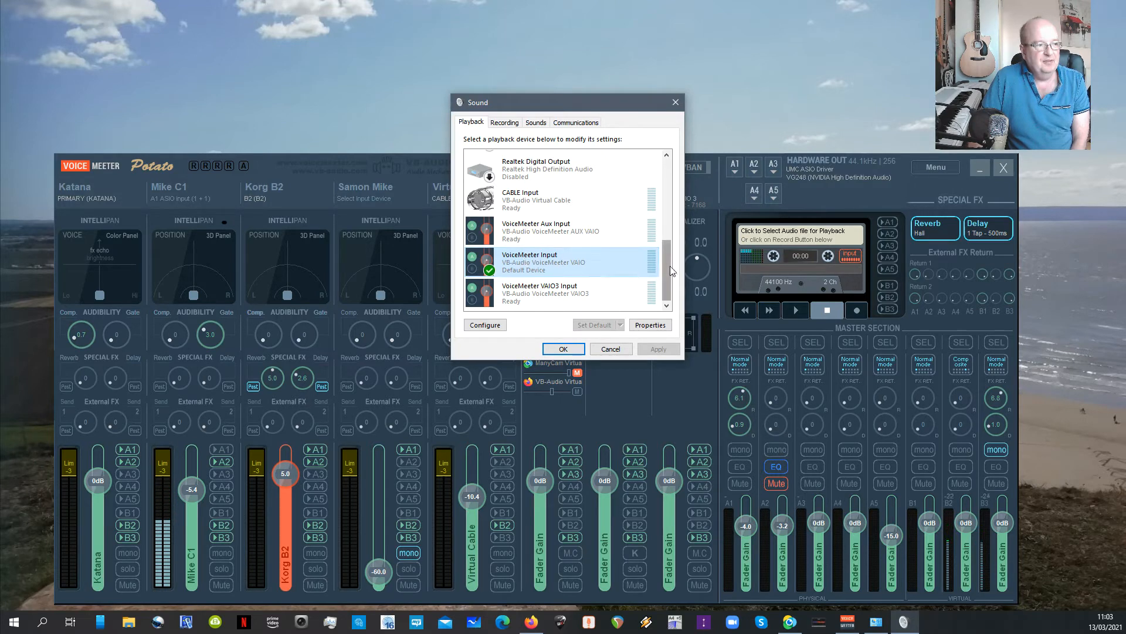
{"action": "left_click_drag", "start_coordinate": [668, 268], "coordinate": [674, 187]}
{"action": "left_click_drag", "start_coordinate": [674, 195], "coordinate": [681, 276]}
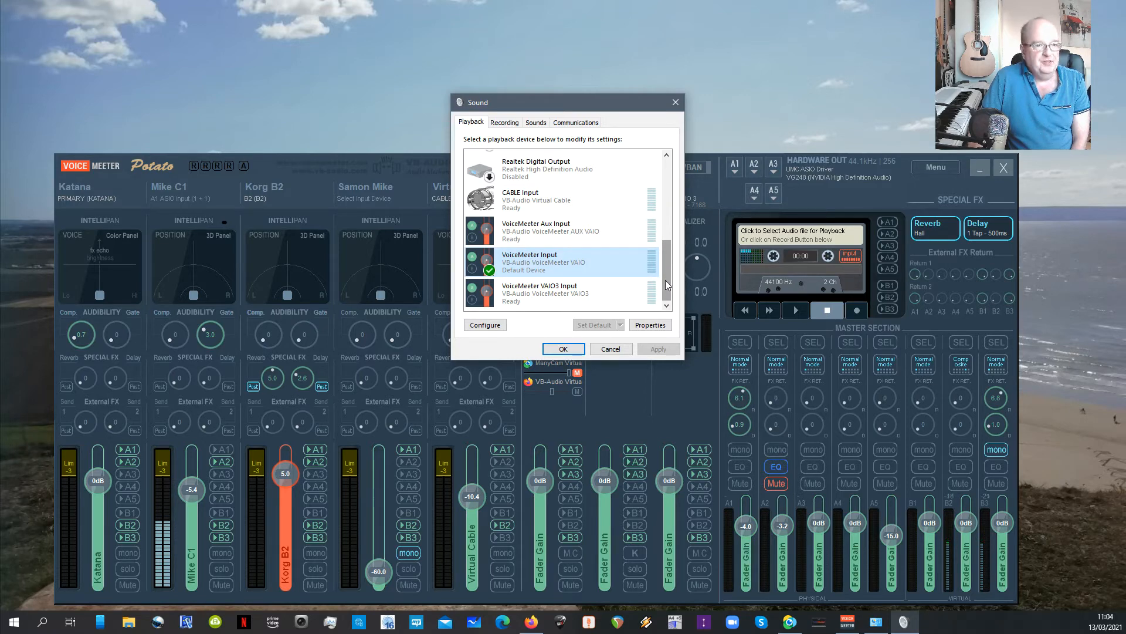
{"action": "left_click_drag", "start_coordinate": [666, 280], "coordinate": [670, 195]}
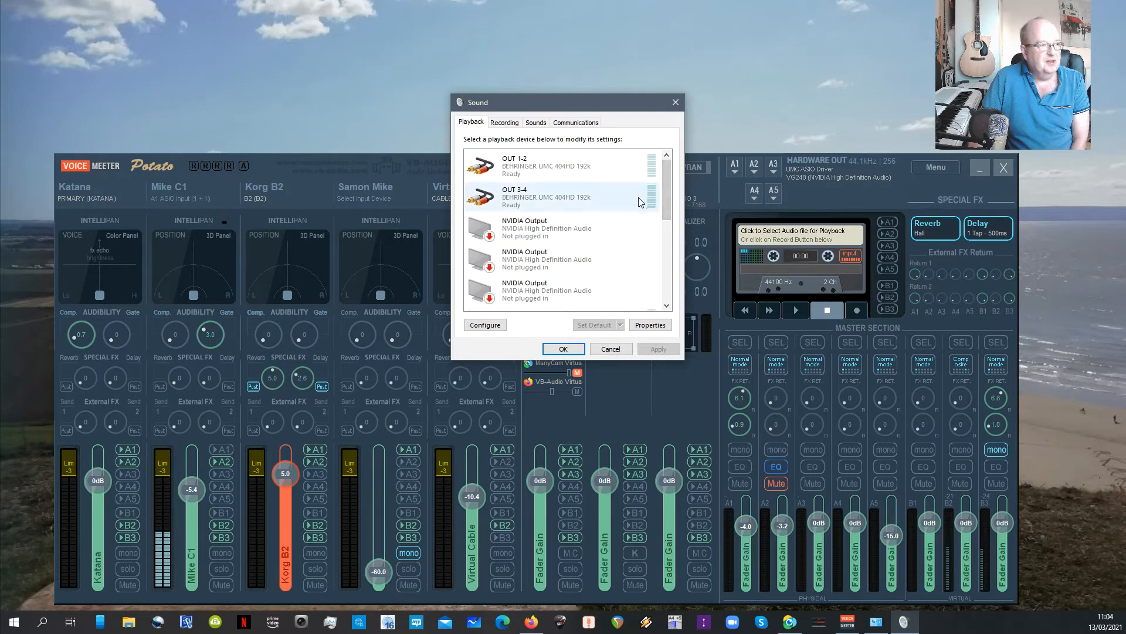
Step: Switch to the recording devices and look through the whole list, from the webcam microphone to the VoiceMeeter outputs
{"action": "left_click", "coordinate": [494, 123]}
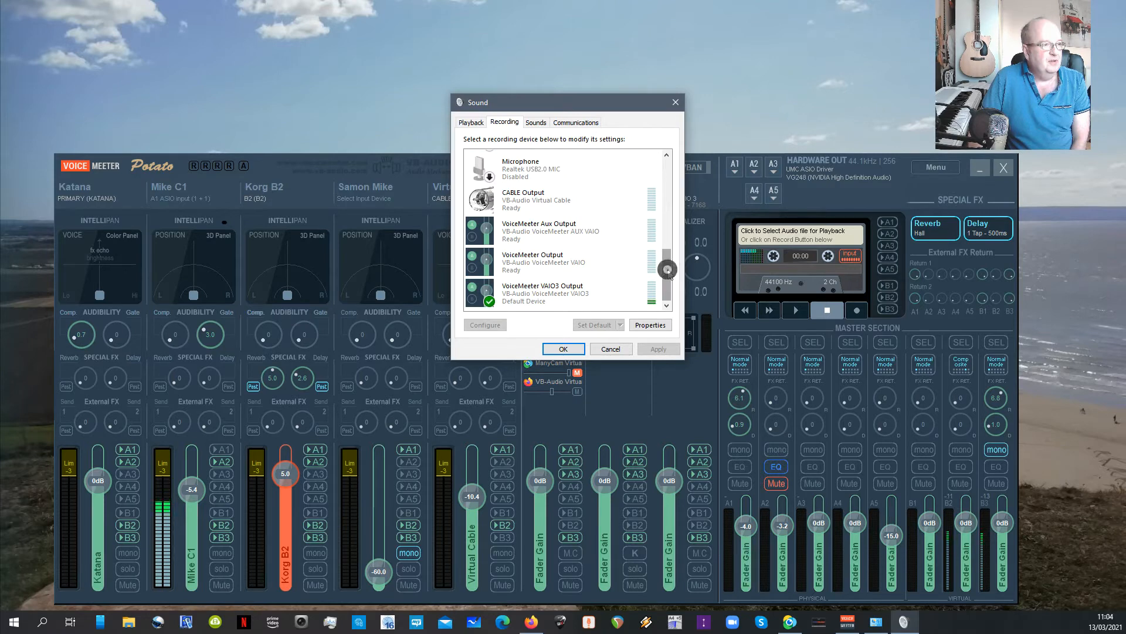
{"action": "left_click_drag", "start_coordinate": [667, 262], "coordinate": [667, 187]}
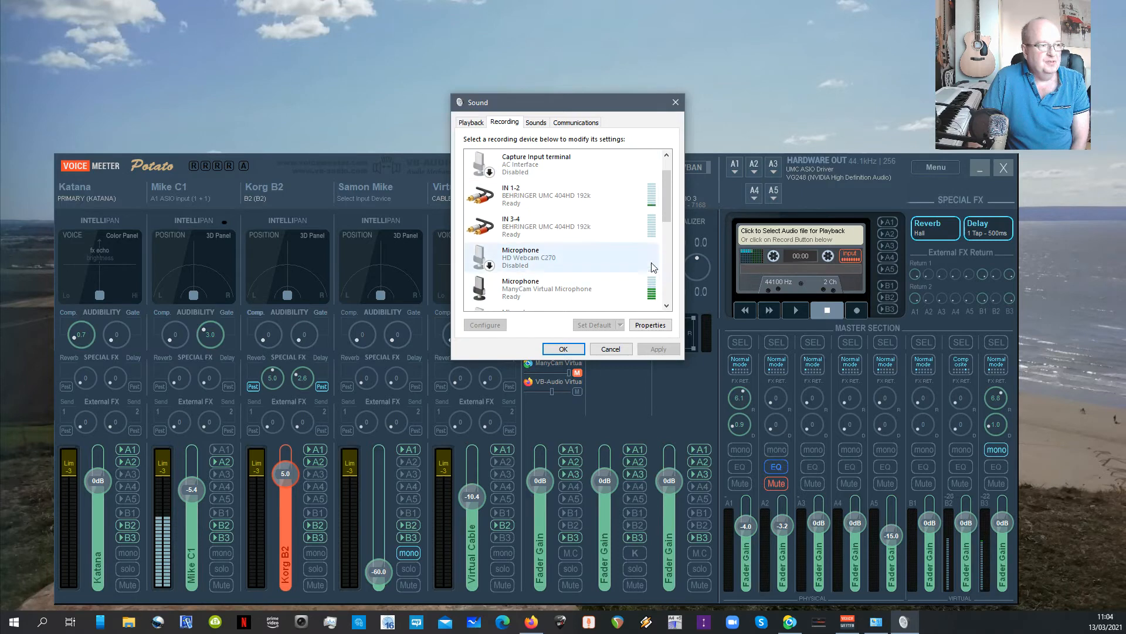
{"action": "left_click_drag", "start_coordinate": [666, 205], "coordinate": [667, 195]}
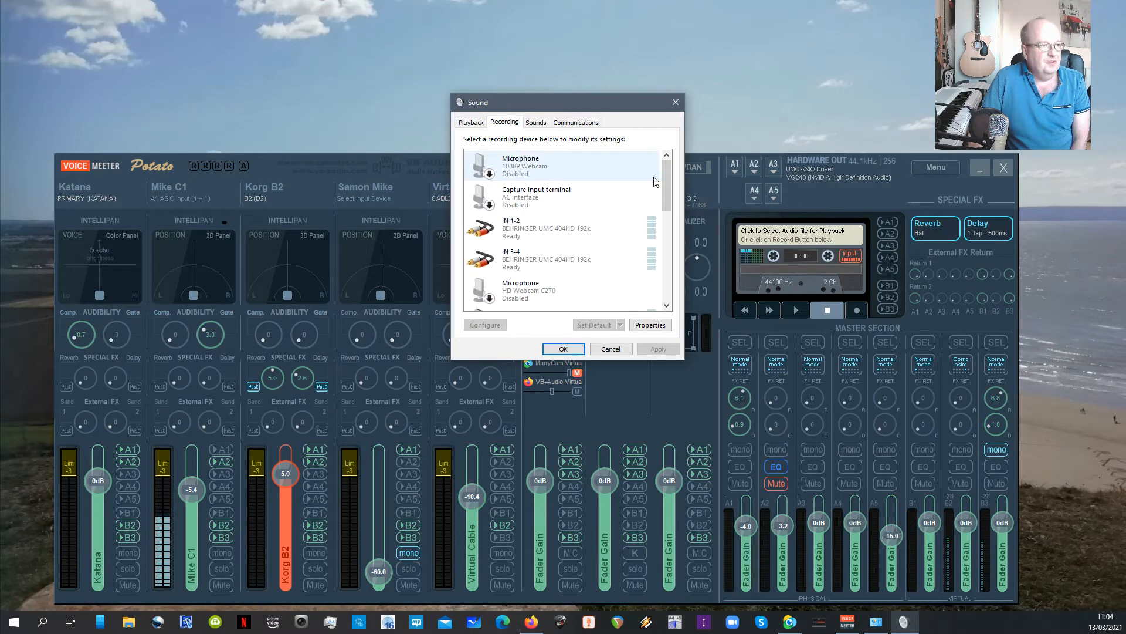
{"action": "left_click_drag", "start_coordinate": [665, 181], "coordinate": [659, 290]}
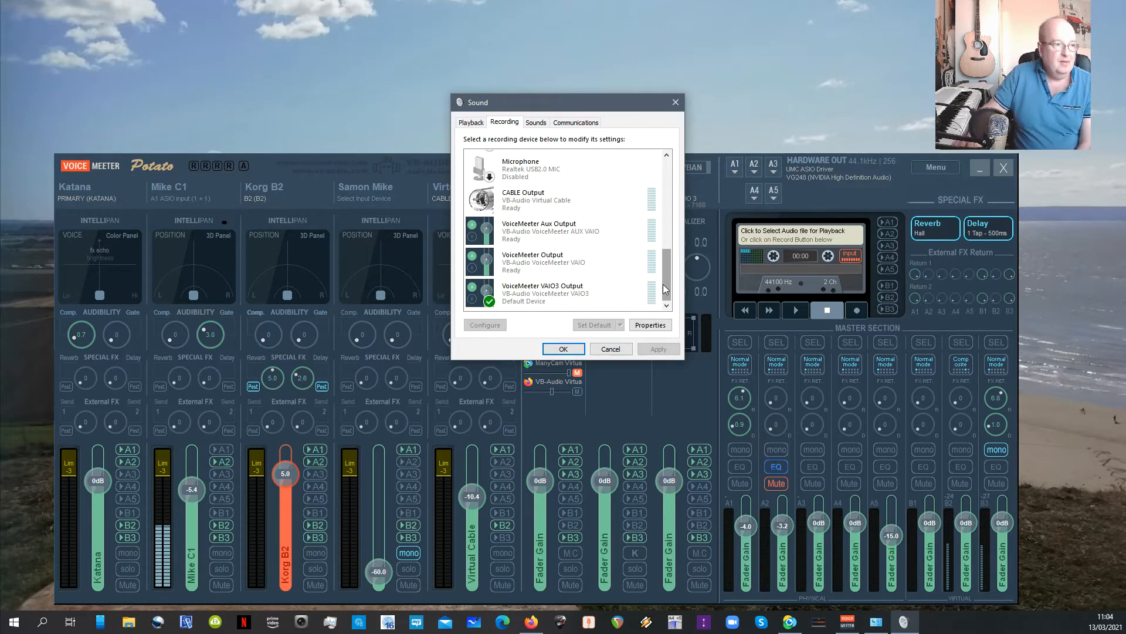
{"action": "left_click", "coordinate": [930, 168]}
{"action": "left_click", "coordinate": [936, 182]}
{"action": "left_click", "coordinate": [616, 104]}
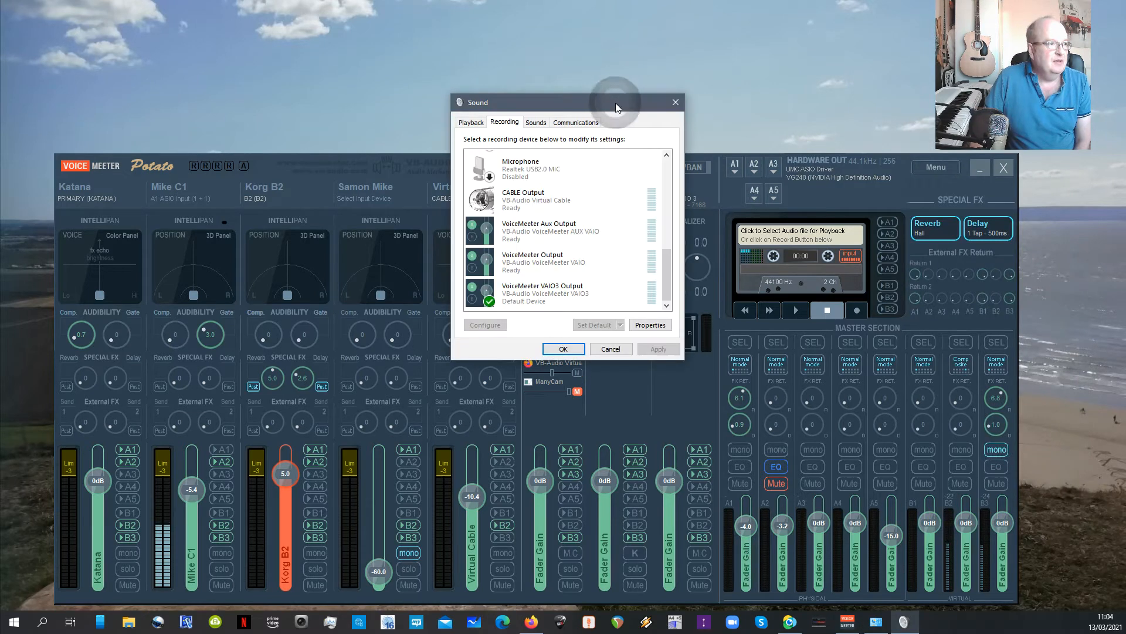
Step: Examine the connected recording inputs, including B2, the BEHRINGER inputs and the KATANA devices, and continue down to the VoiceMeeter outputs
{"action": "left_click_drag", "start_coordinate": [667, 271], "coordinate": [678, 209]}
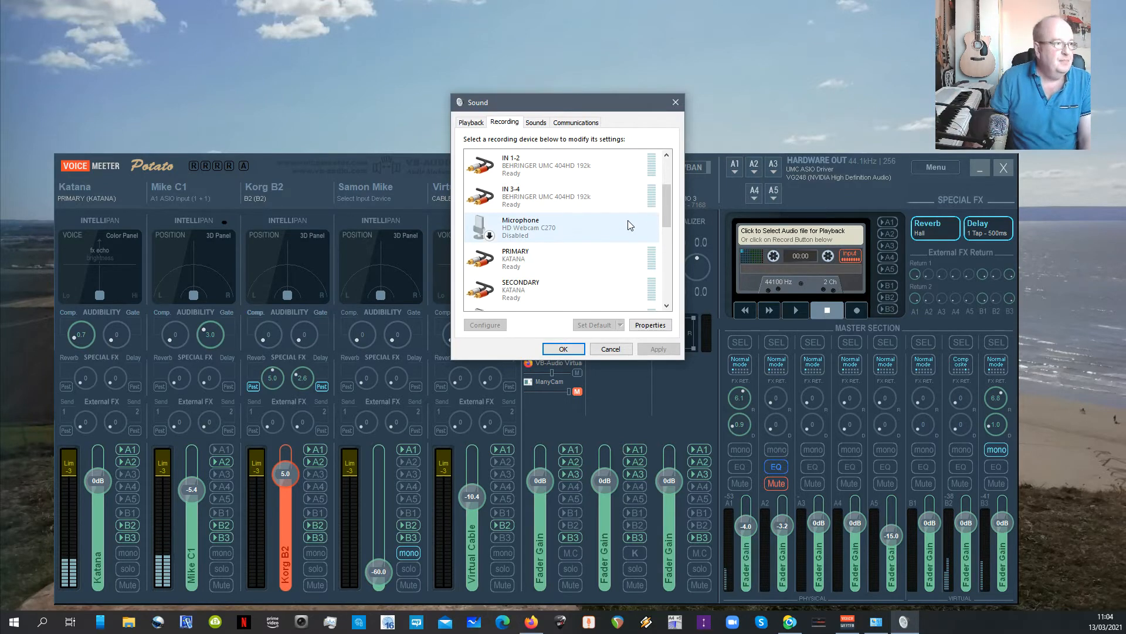
{"action": "scroll", "coordinate": [633, 218], "scroll_direction": "up", "scroll_amount": 1}
{"action": "scroll", "coordinate": [666, 210], "scroll_direction": "up", "scroll_amount": 3}
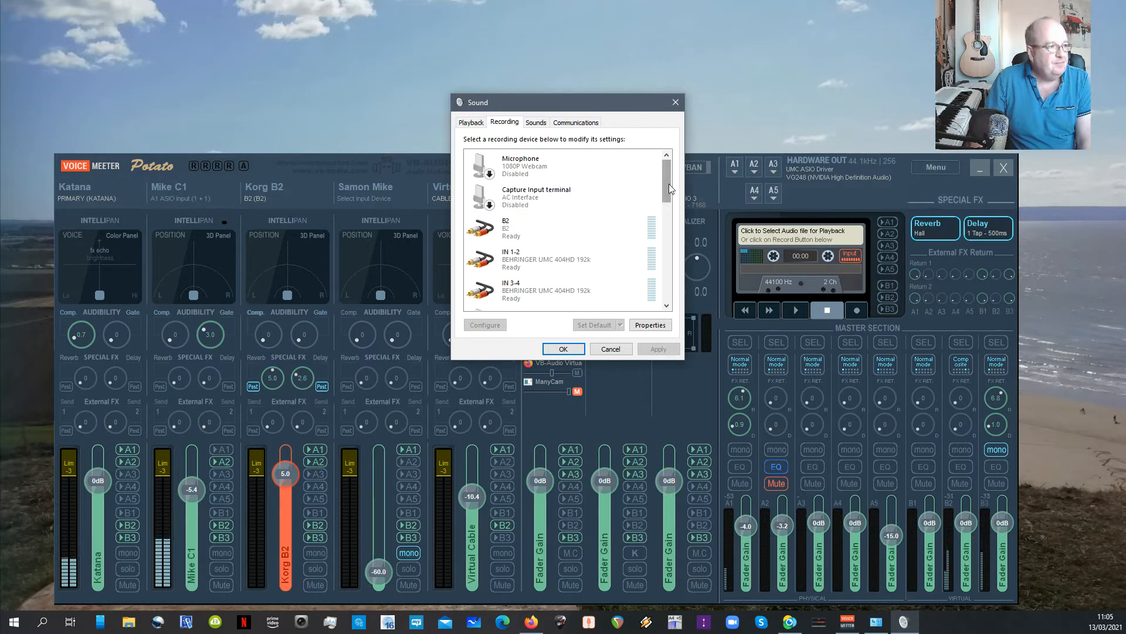
{"action": "left_click_drag", "start_coordinate": [668, 184], "coordinate": [705, 199]}
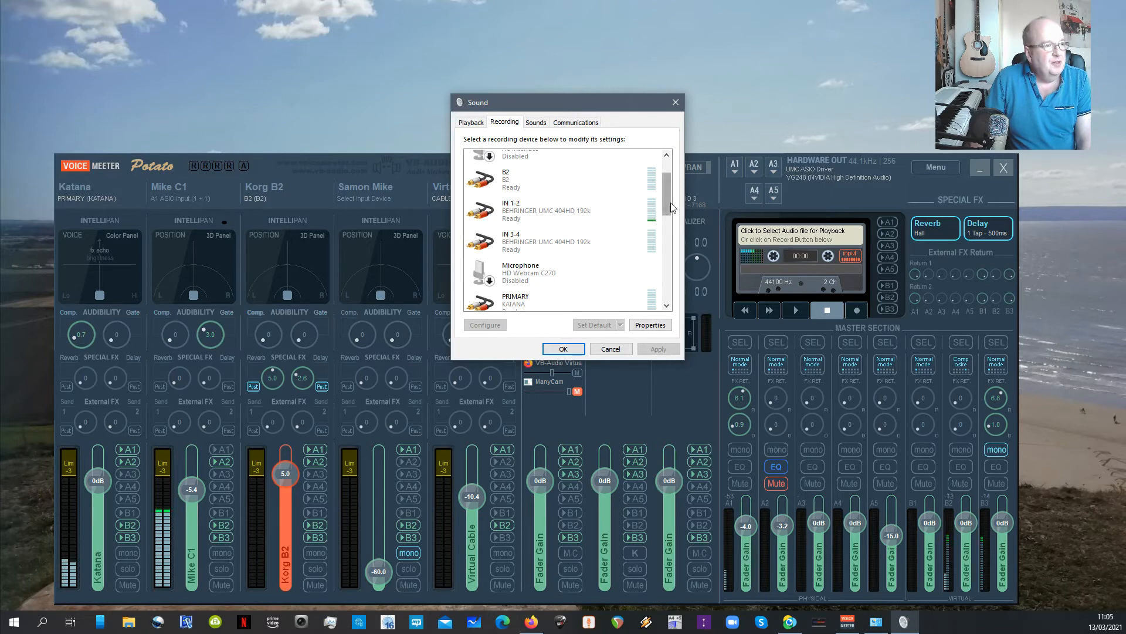
{"action": "left_click_drag", "start_coordinate": [670, 205], "coordinate": [672, 188]}
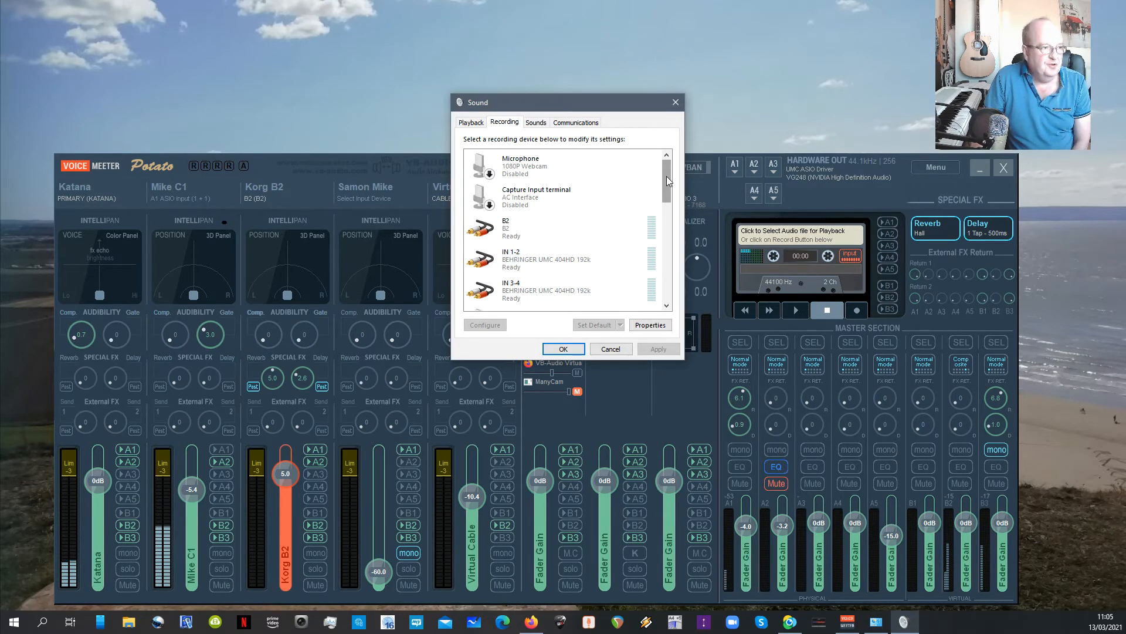
{"action": "mouse_move", "coordinate": [667, 176]}
{"action": "left_mouse_down"}
{"action": "mouse_move", "coordinate": [667, 200]}
{"action": "mouse_move", "coordinate": [671, 176]}
{"action": "left_mouse_up"}
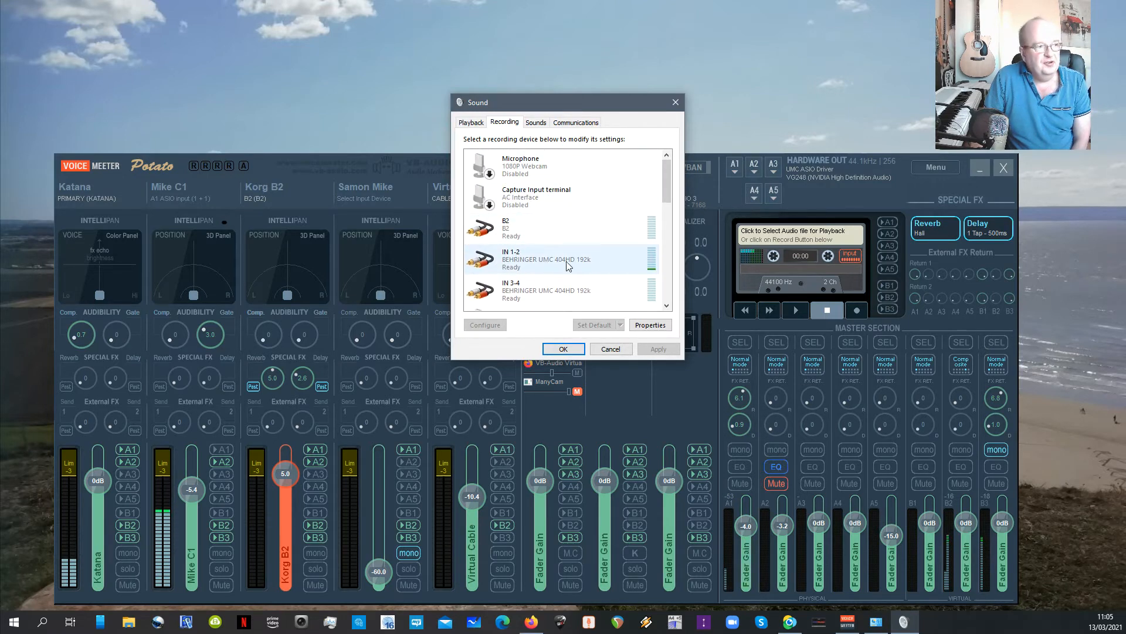
{"action": "left_click_drag", "start_coordinate": [670, 181], "coordinate": [672, 254]}
{"action": "left_click", "coordinate": [667, 291]}
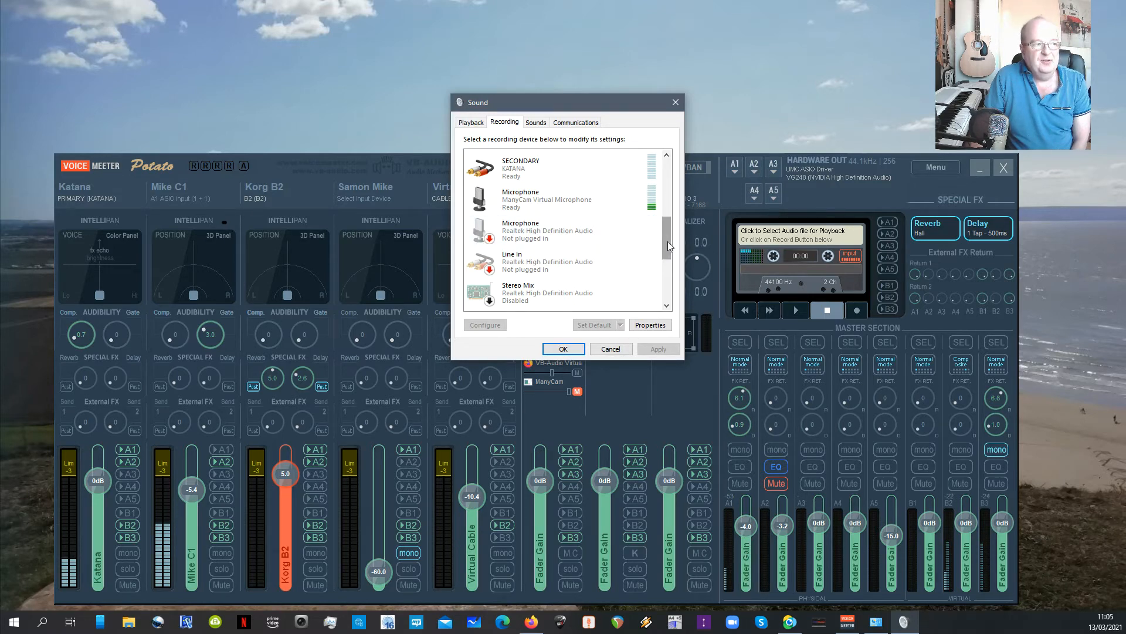
{"action": "left_click_drag", "start_coordinate": [668, 241], "coordinate": [664, 295]}
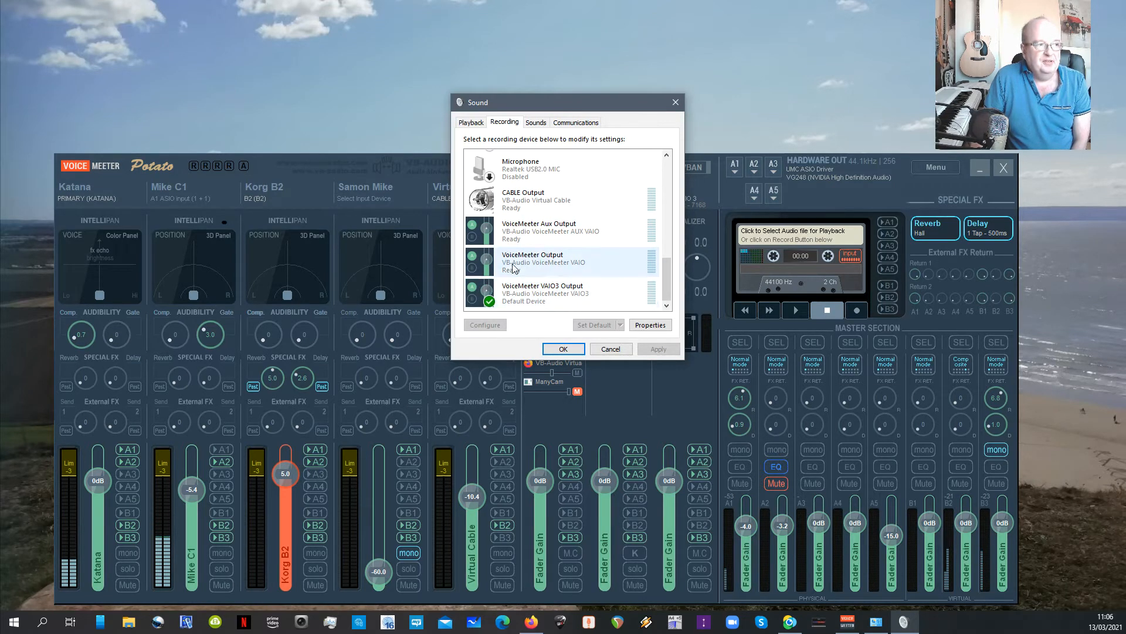
Step: Inspect the default sample rate and bit depth in the VoiceMeeter VAIO3 Output properties, and cancel out of them
{"action": "double_click", "coordinate": [556, 292]}
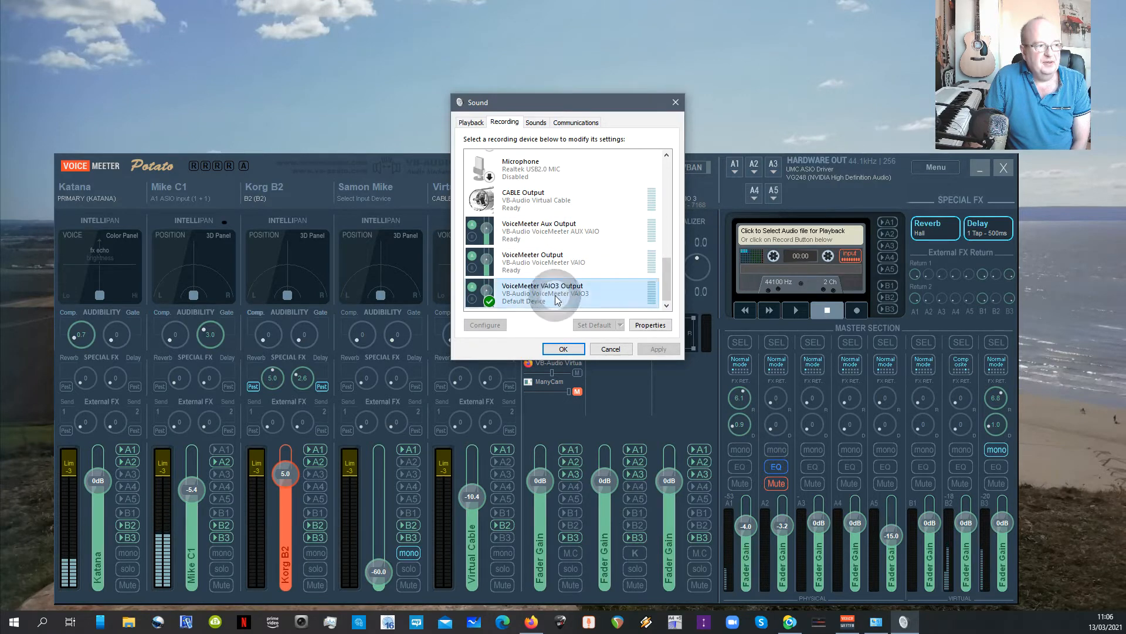
{"action": "left_click", "coordinate": [571, 168]}
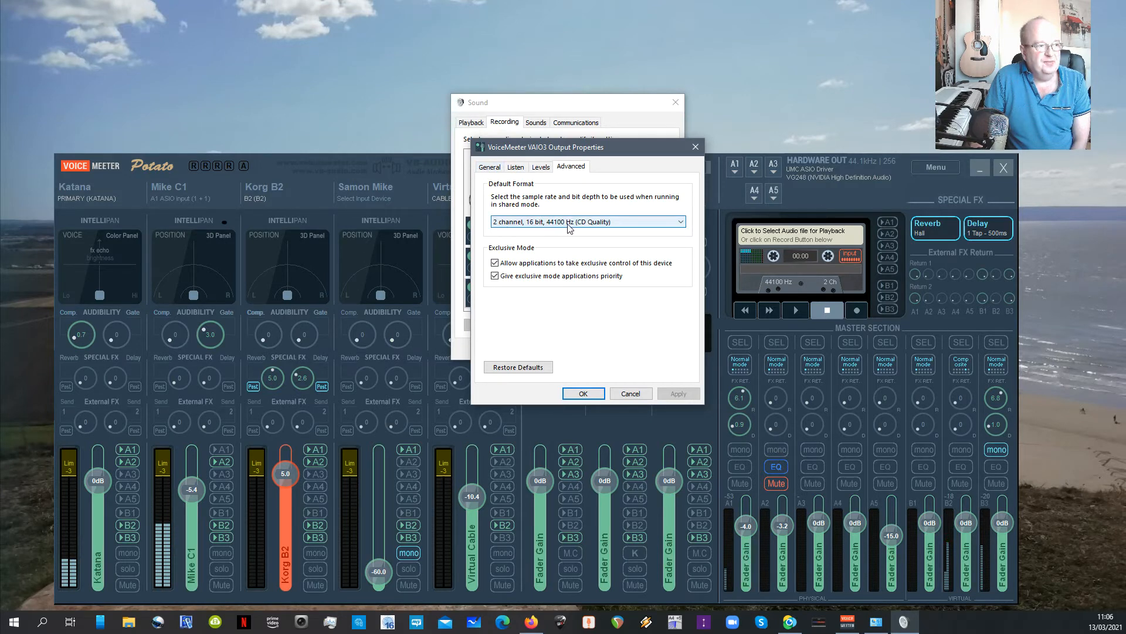
{"action": "left_click", "coordinate": [632, 397]}
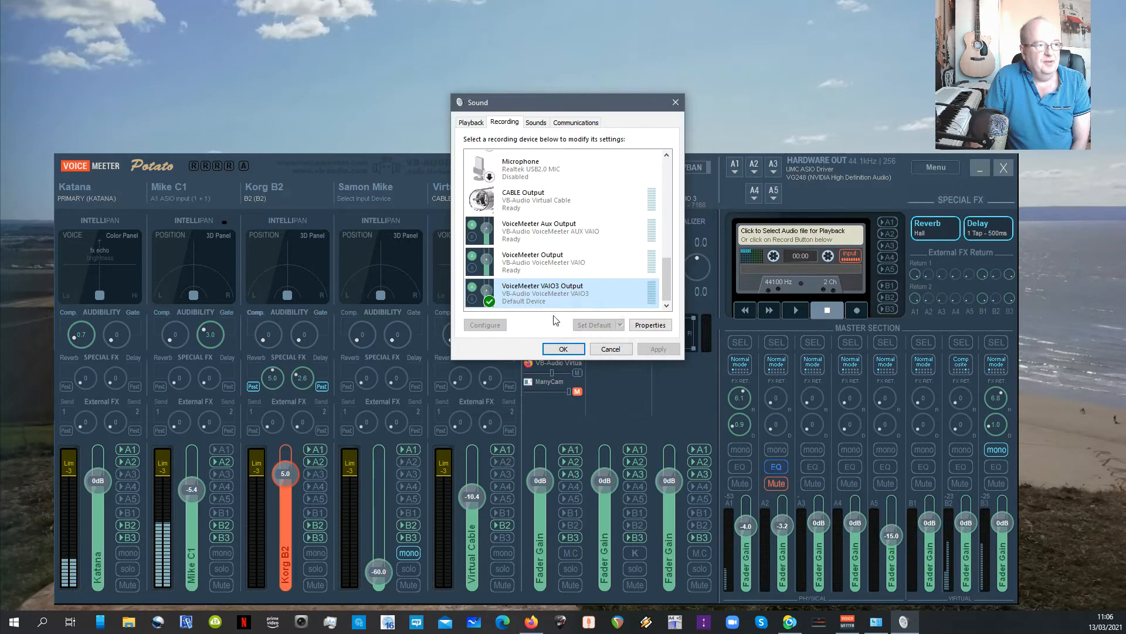
Step: Inspect the default format options of the B2 recording device, keep 2 channel, 24 bit, 48000 Hz selected, and cancel its properties
{"action": "left_click_drag", "start_coordinate": [667, 280], "coordinate": [669, 186]}
{"action": "double_click", "coordinate": [542, 230]}
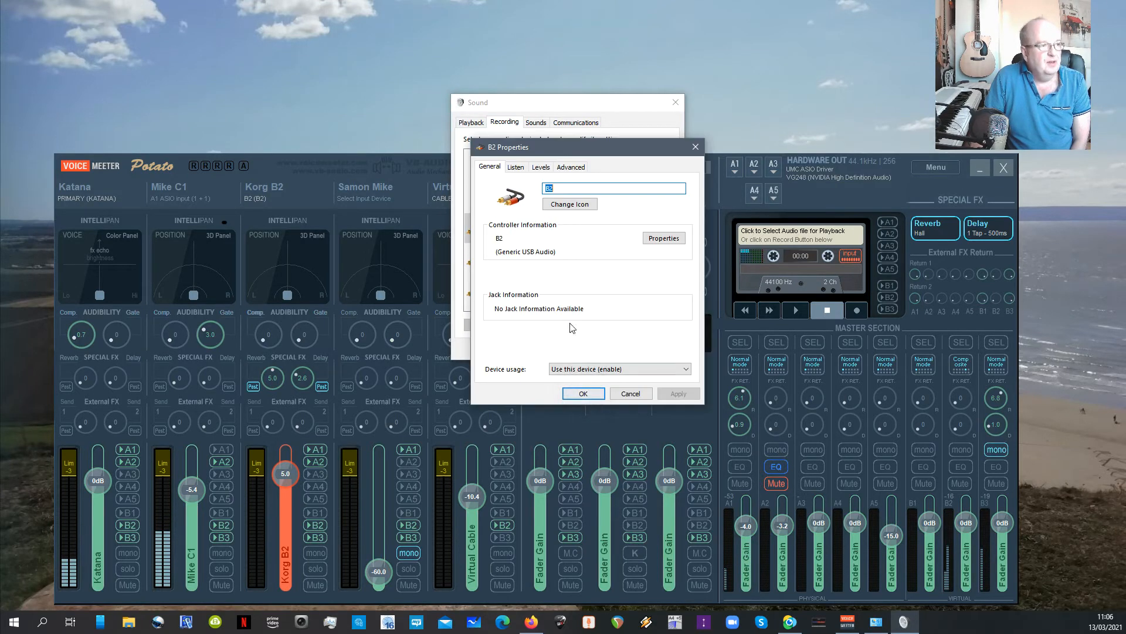
{"action": "left_click", "coordinate": [571, 167]}
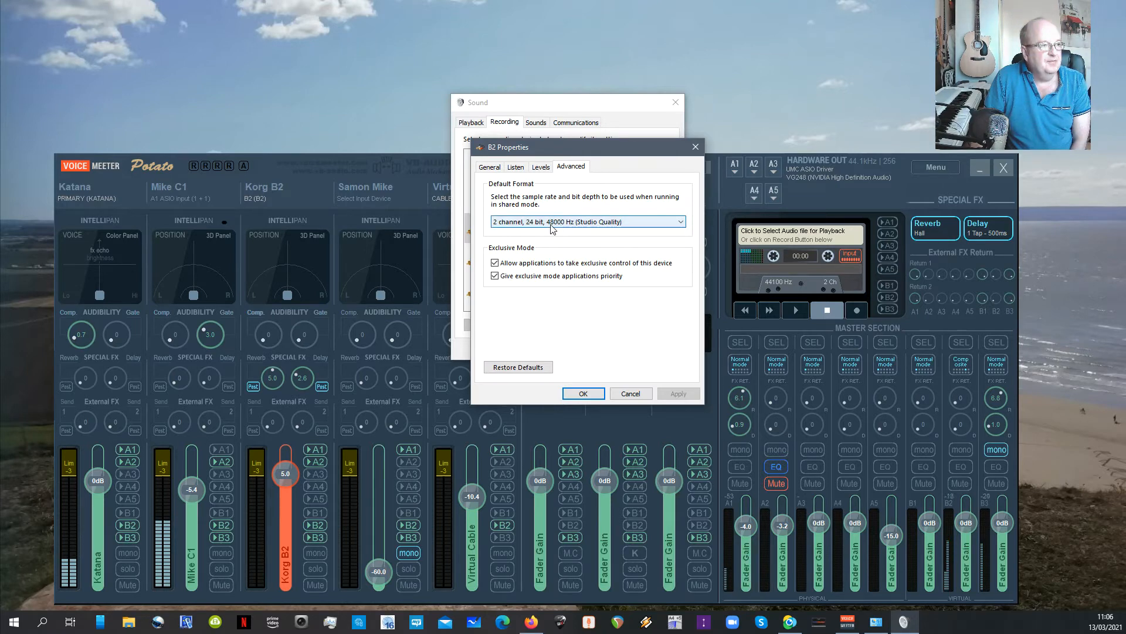
{"action": "left_click", "coordinate": [619, 225]}
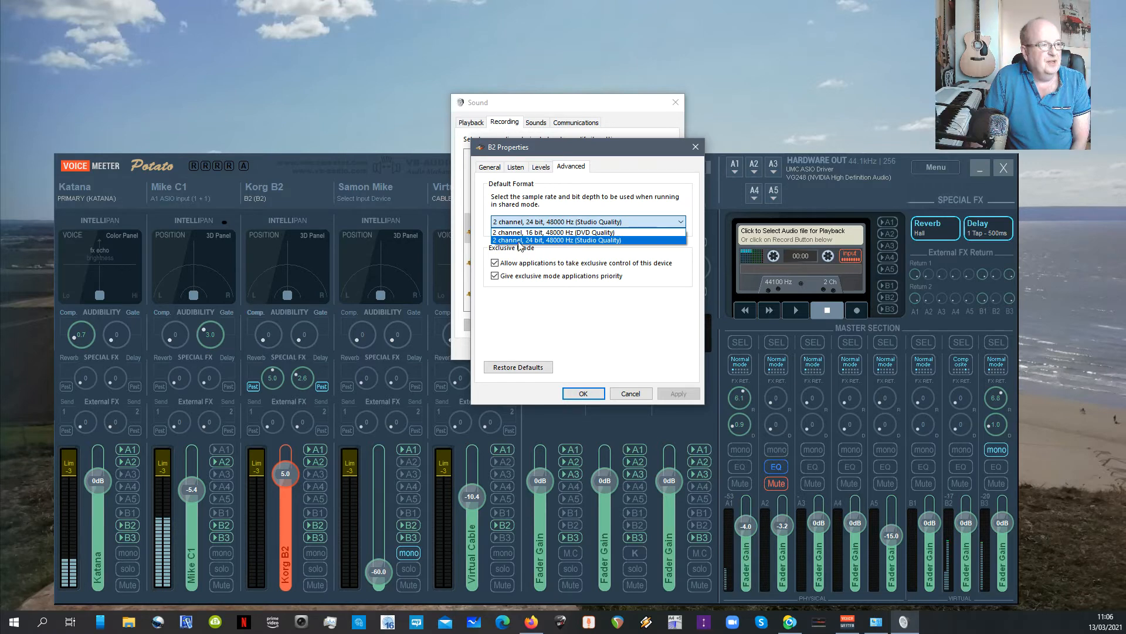
{"action": "left_click", "coordinate": [552, 240]}
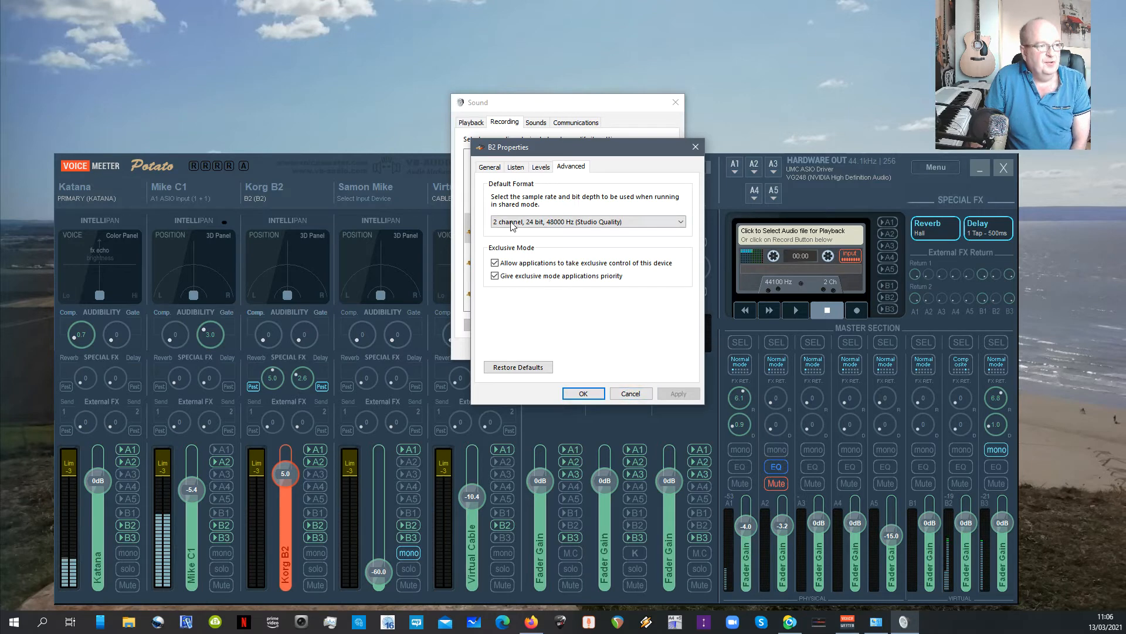
{"action": "left_click", "coordinate": [630, 392]}
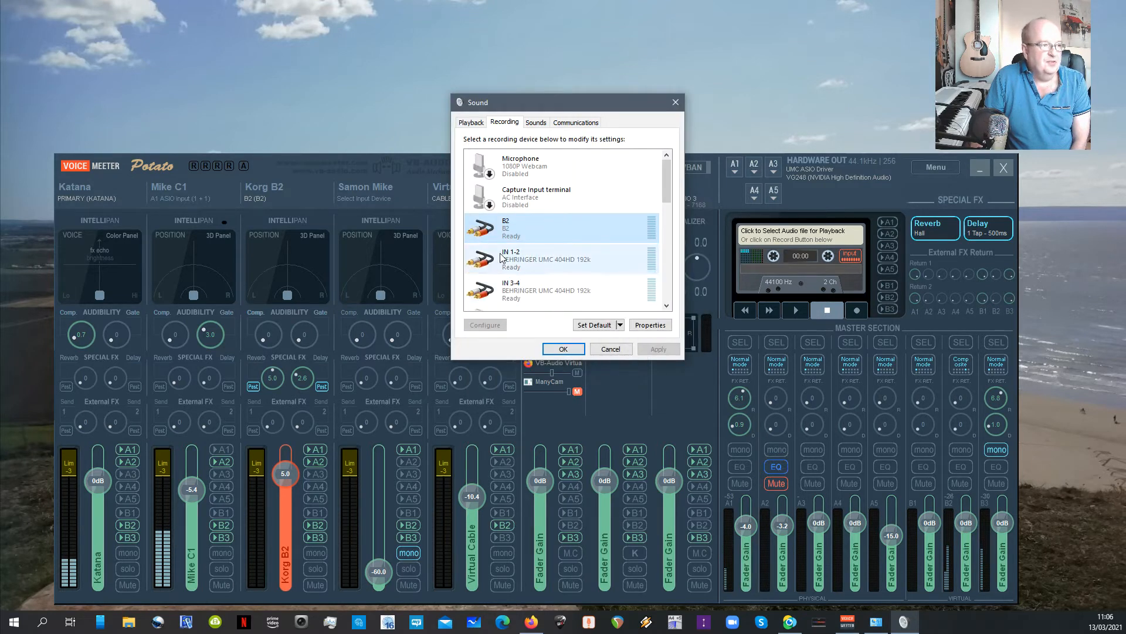
Step: Look through the recording devices again and compare the default playback device with the default recording device
{"action": "left_click_drag", "start_coordinate": [669, 187], "coordinate": [673, 262]}
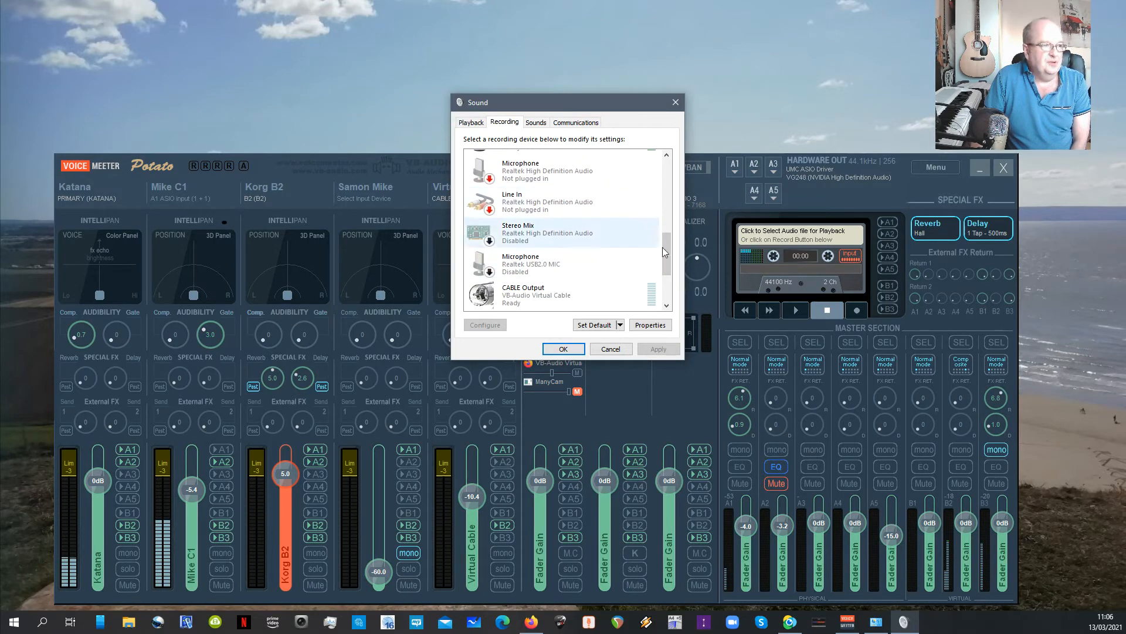
{"action": "left_click_drag", "start_coordinate": [669, 265], "coordinate": [666, 292]}
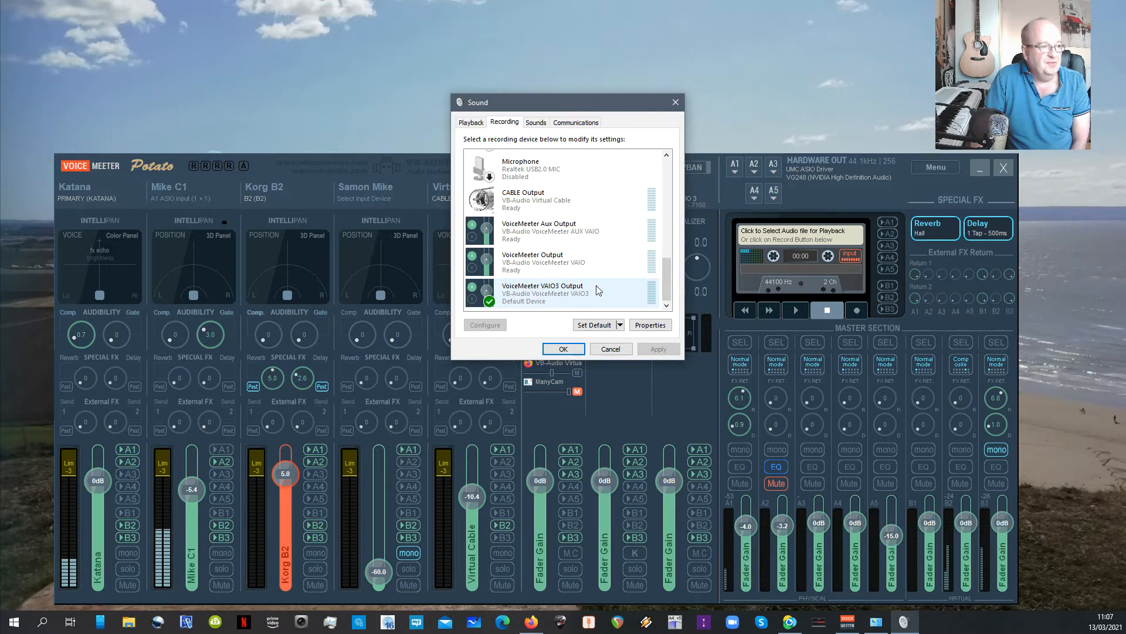
{"action": "left_click_drag", "start_coordinate": [665, 274], "coordinate": [673, 179]}
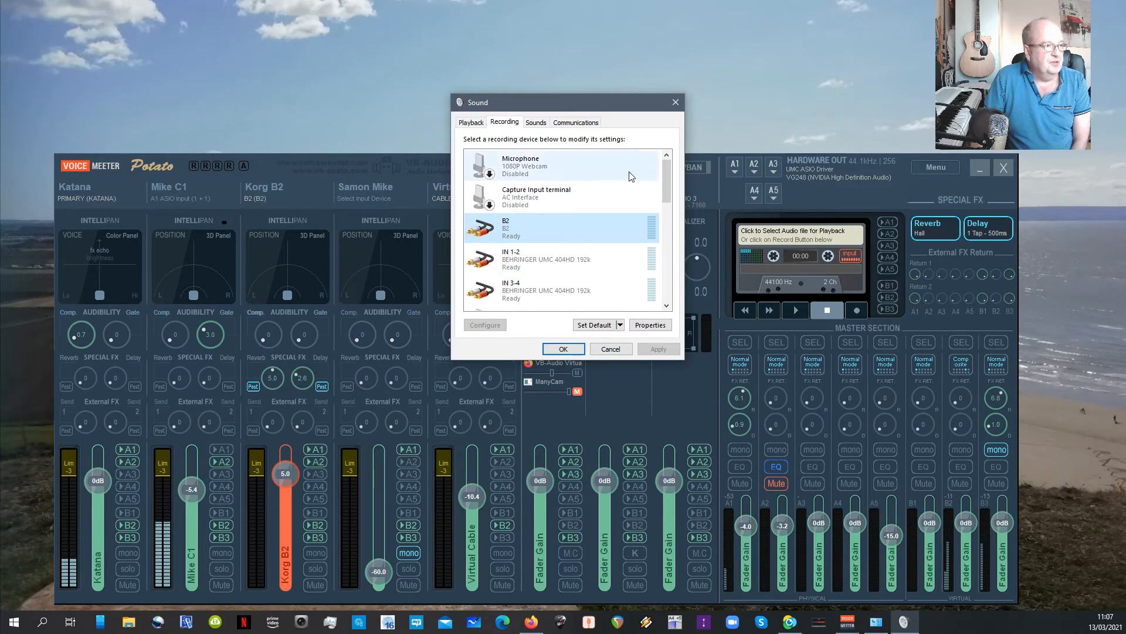
{"action": "left_click", "coordinate": [470, 122]}
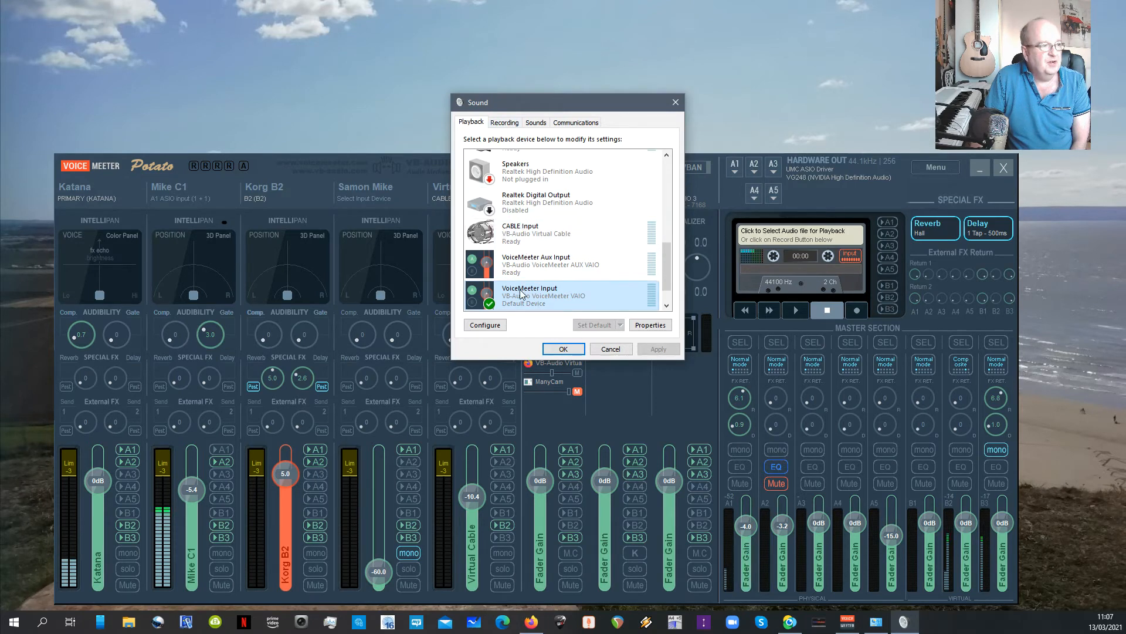
{"action": "left_click", "coordinate": [503, 123]}
{"action": "left_click_drag", "start_coordinate": [667, 182], "coordinate": [684, 302]}
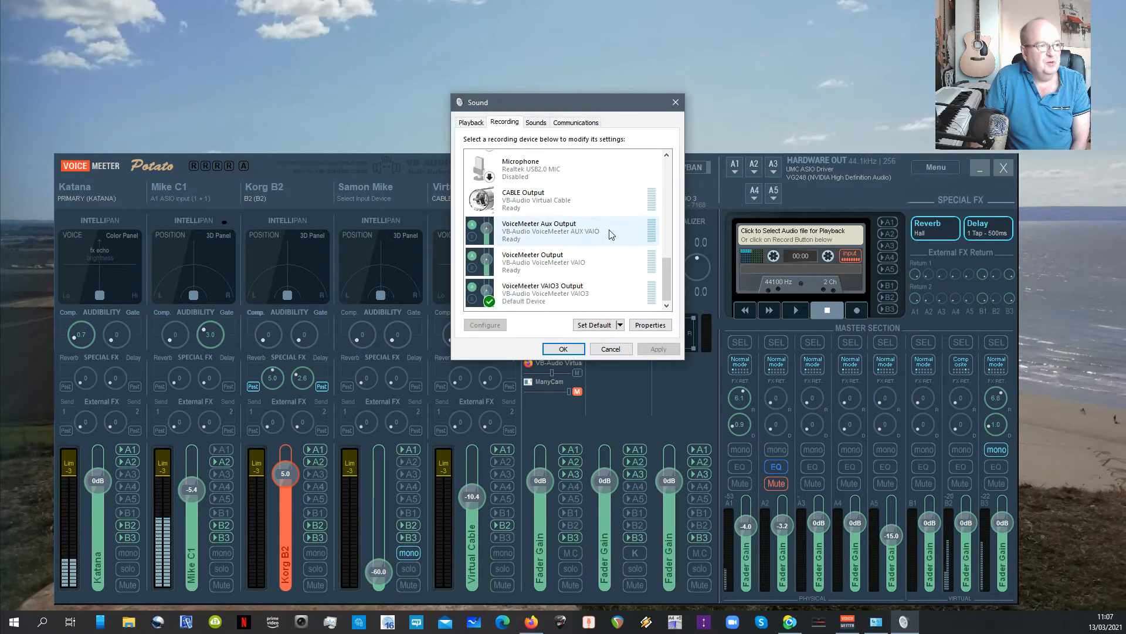
Step: Check the Windows sound scheme and communications activity settings, and close the Sound dialog from the playback devices
{"action": "left_click", "coordinate": [542, 123]}
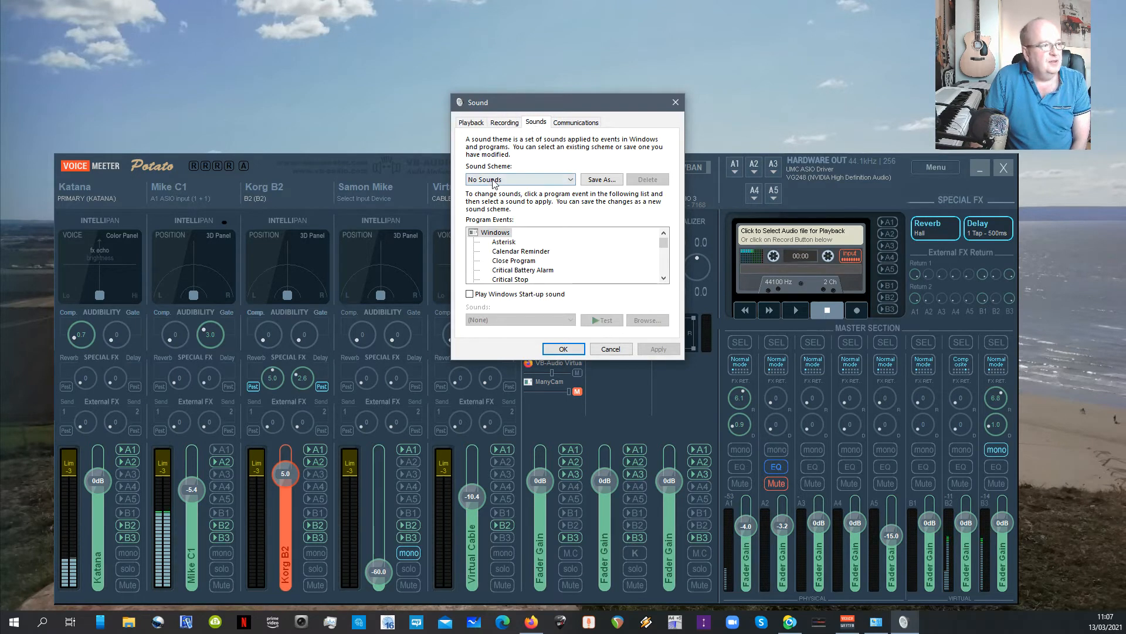
{"action": "left_click", "coordinate": [574, 126]}
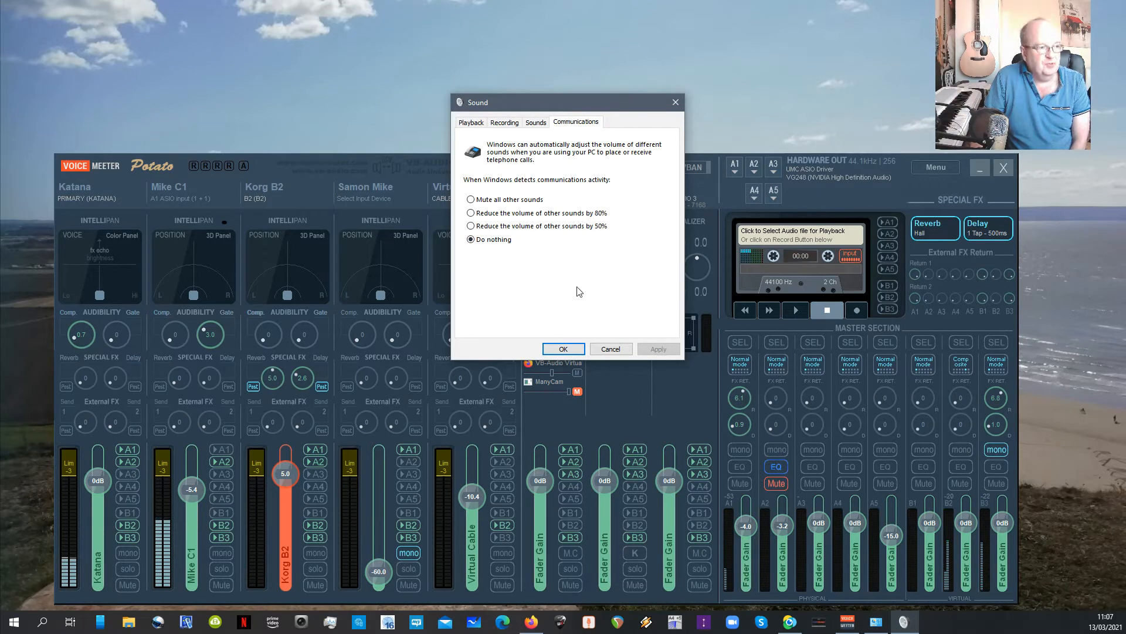
{"action": "left_click", "coordinate": [500, 123]}
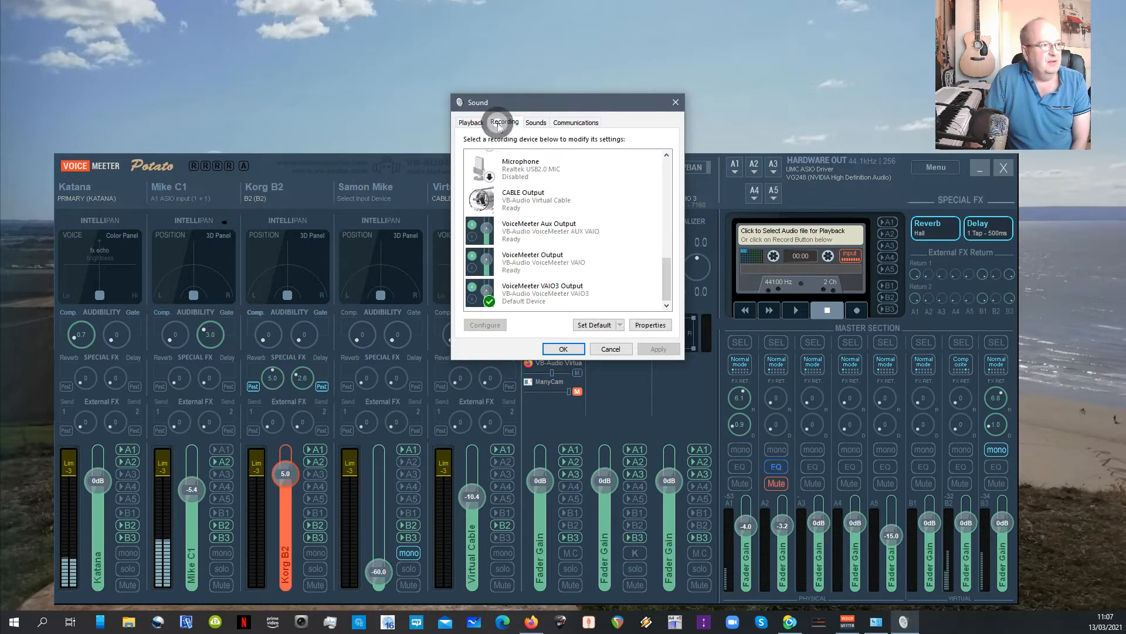
{"action": "left_click", "coordinate": [471, 123]}
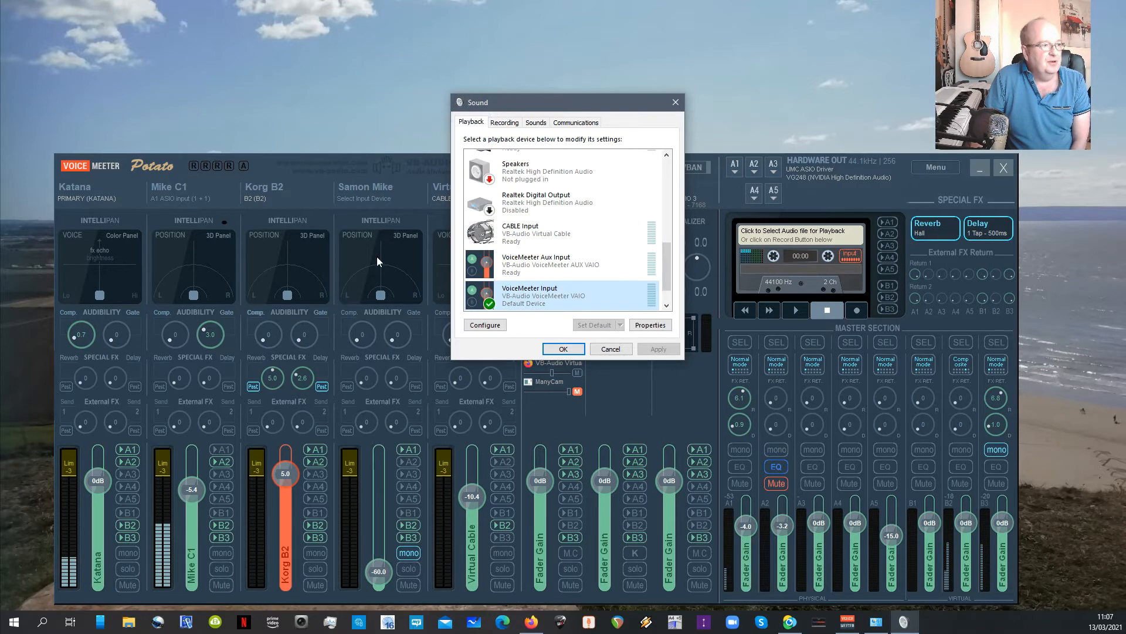
{"action": "left_click", "coordinate": [548, 350]}
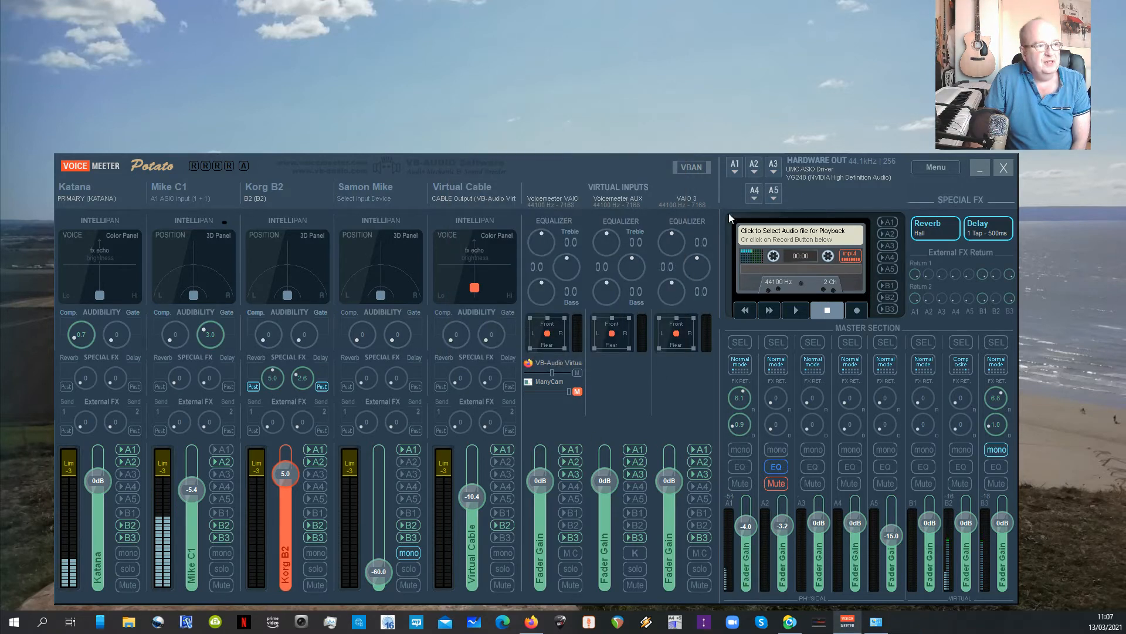
Step: Examine the device list for hardware output A1, keeping ASIO: UMC ASIO Driver selected
{"action": "left_click", "coordinate": [732, 171]}
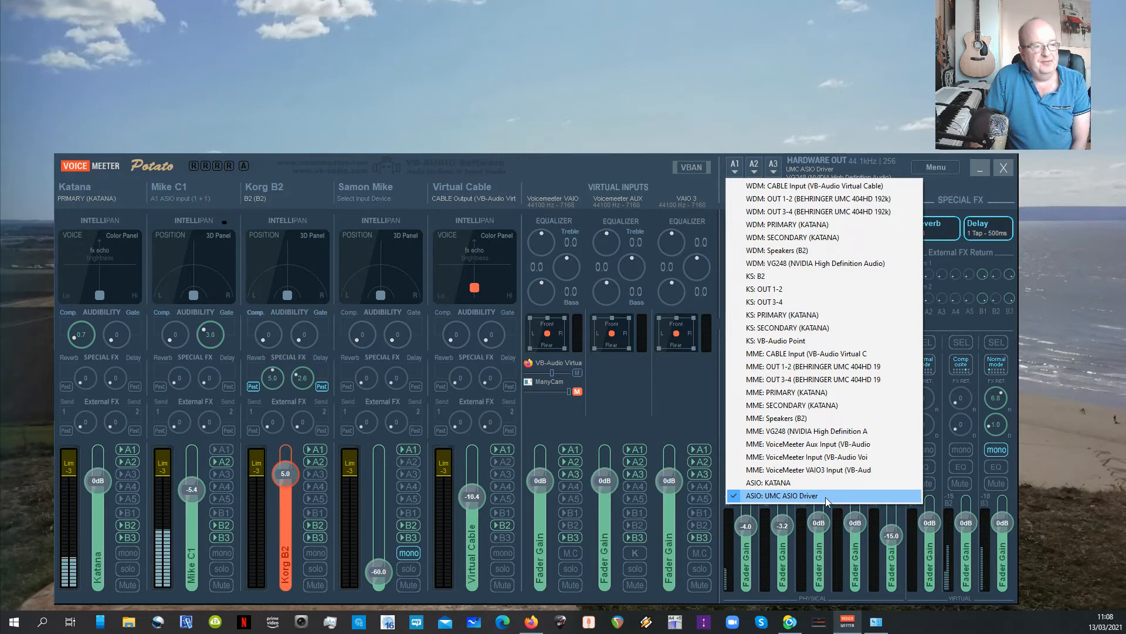
{"action": "left_click", "coordinate": [686, 376]}
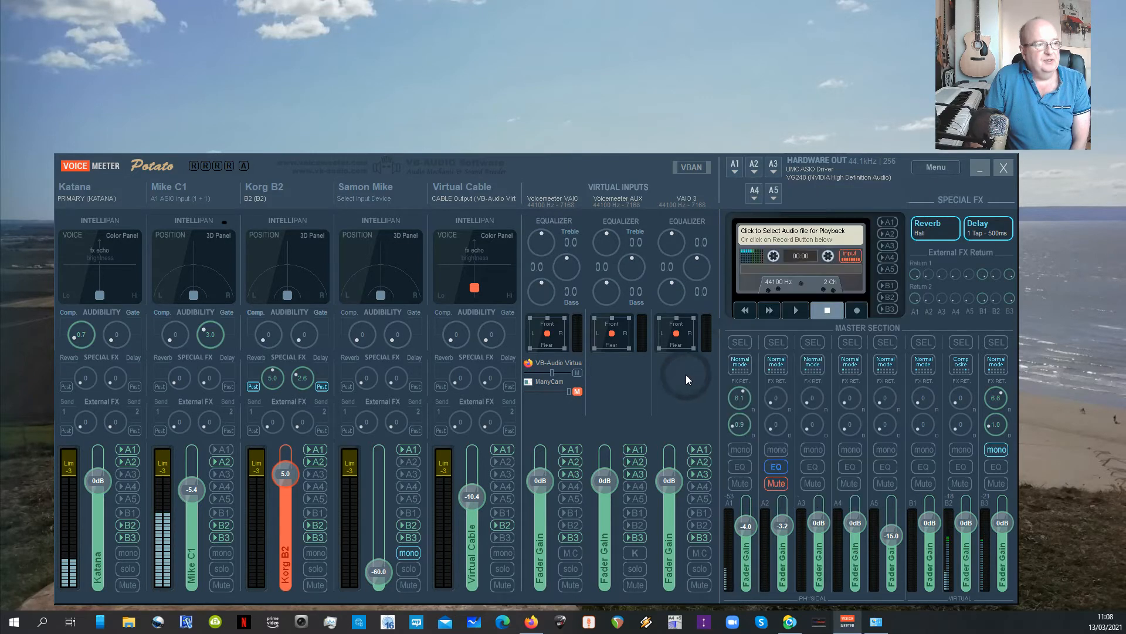
{"action": "left_click", "coordinate": [735, 169]}
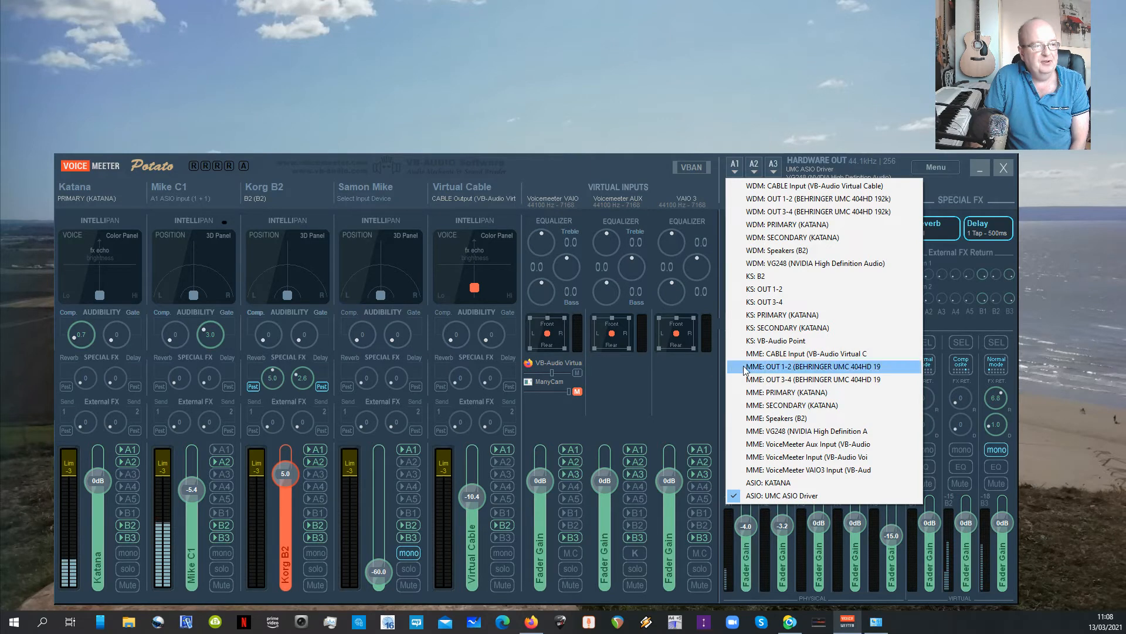
{"action": "left_click", "coordinate": [699, 373]}
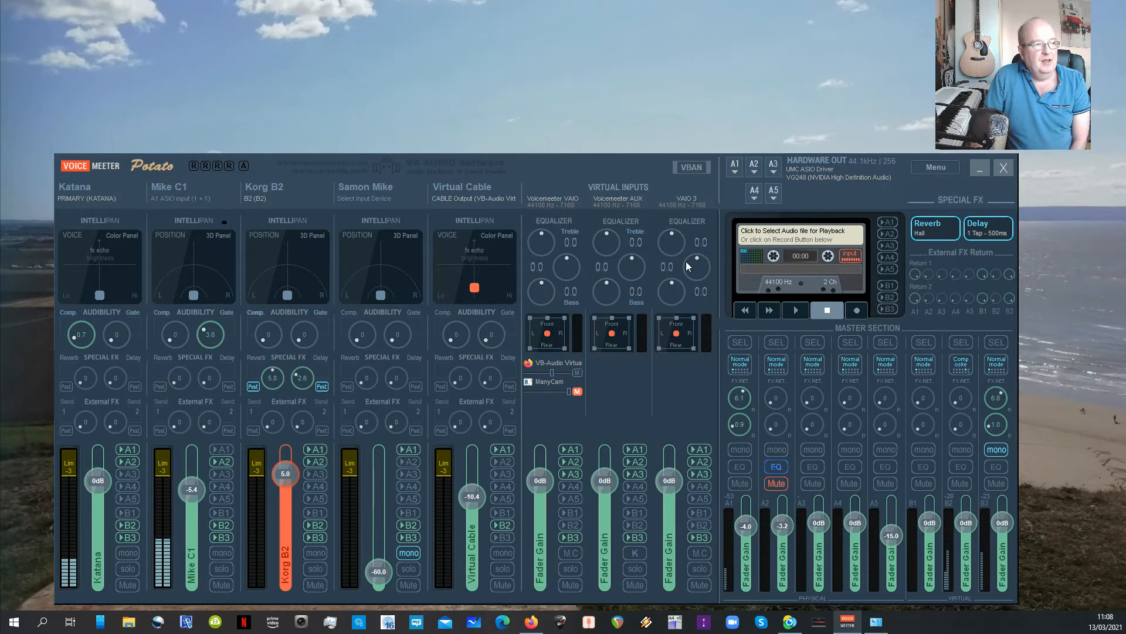
Step: Set hardware output A2 to WDM: Speakers (B2) and look through the device lists of the A3, A4 and A5 outputs
{"action": "left_click", "coordinate": [753, 169]}
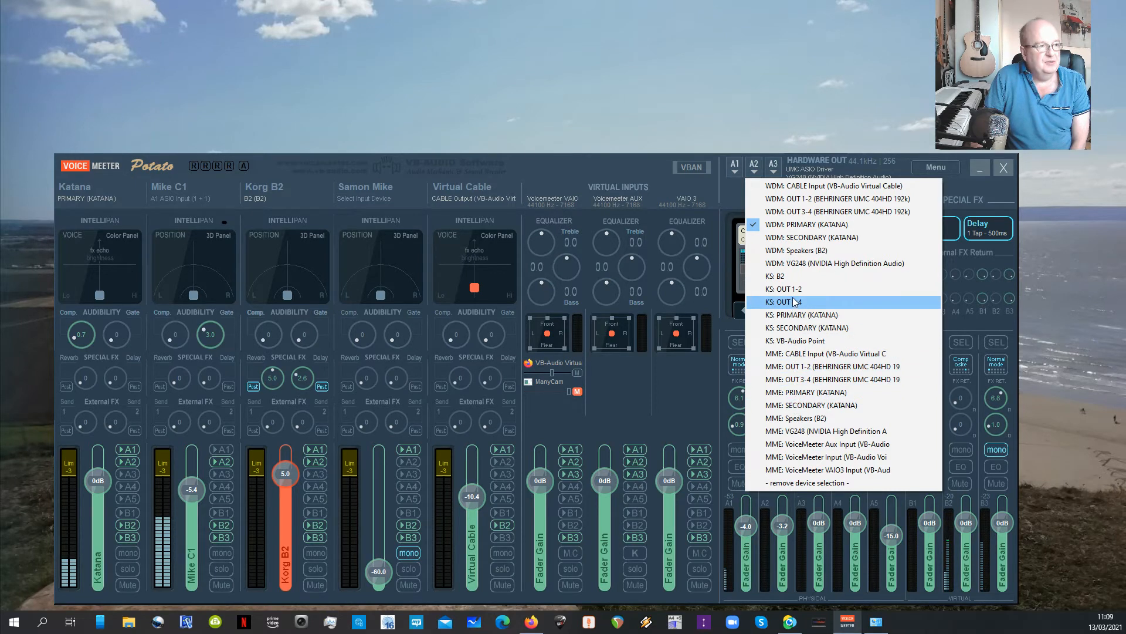
{"action": "left_click", "coordinate": [799, 251]}
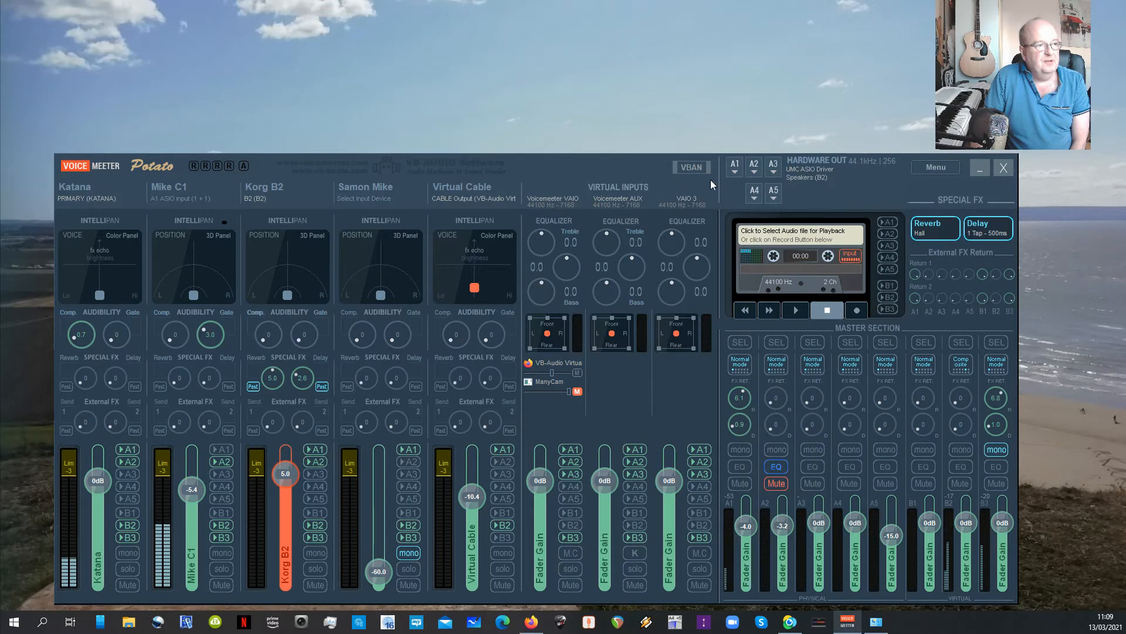
{"action": "left_click", "coordinate": [774, 172]}
{"action": "left_click", "coordinate": [754, 197]}
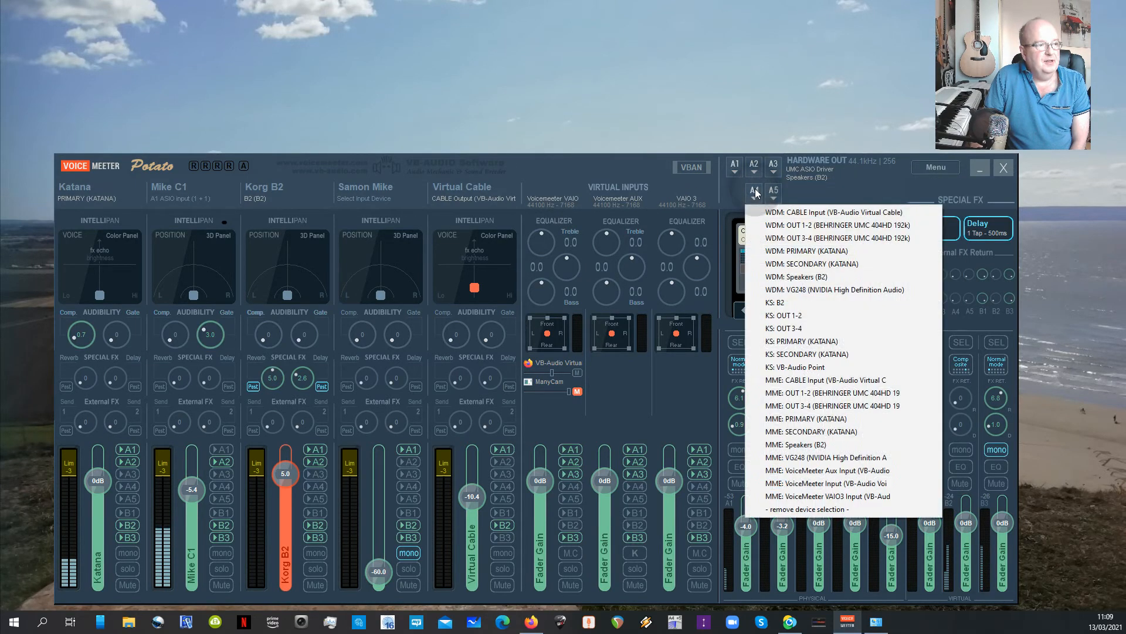
{"action": "left_click", "coordinate": [773, 197]}
{"action": "left_click", "coordinate": [831, 186]}
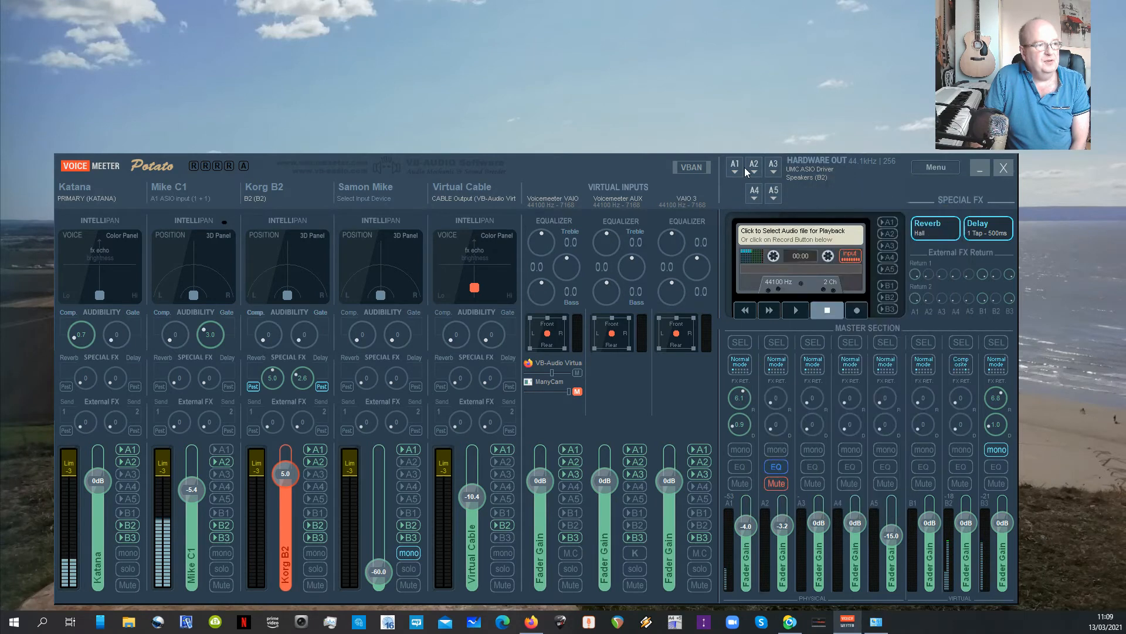
Step: Recheck the A1 device list and set hardware output A2 to WDM: VG248 (NVIDIA High Definition Audio)
{"action": "left_click", "coordinate": [734, 167]}
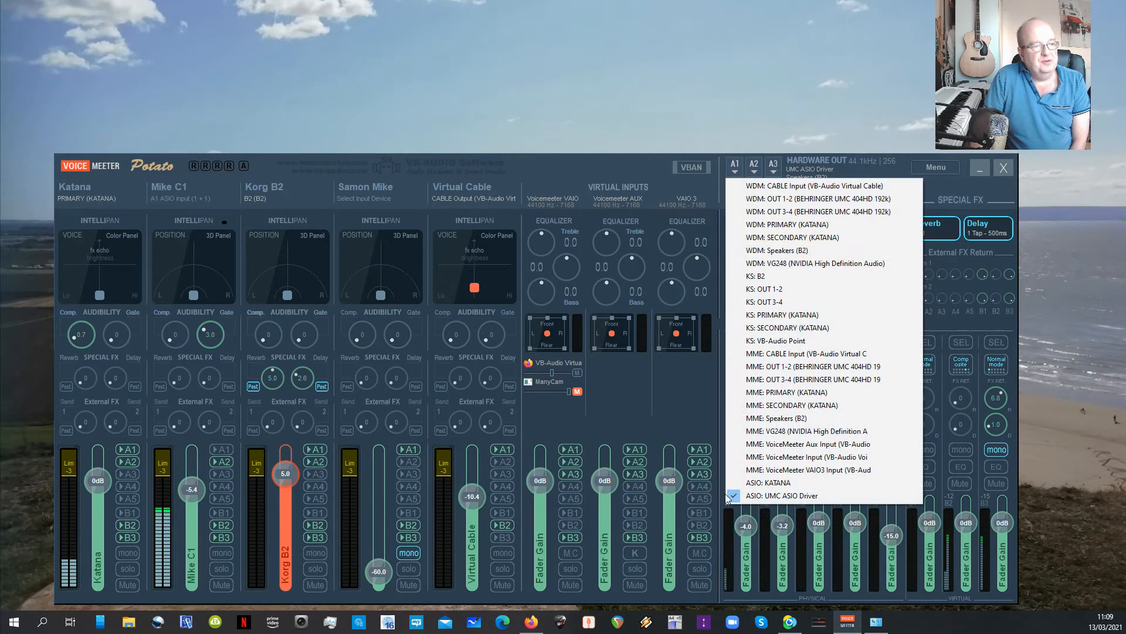
{"action": "left_click", "coordinate": [836, 165]}
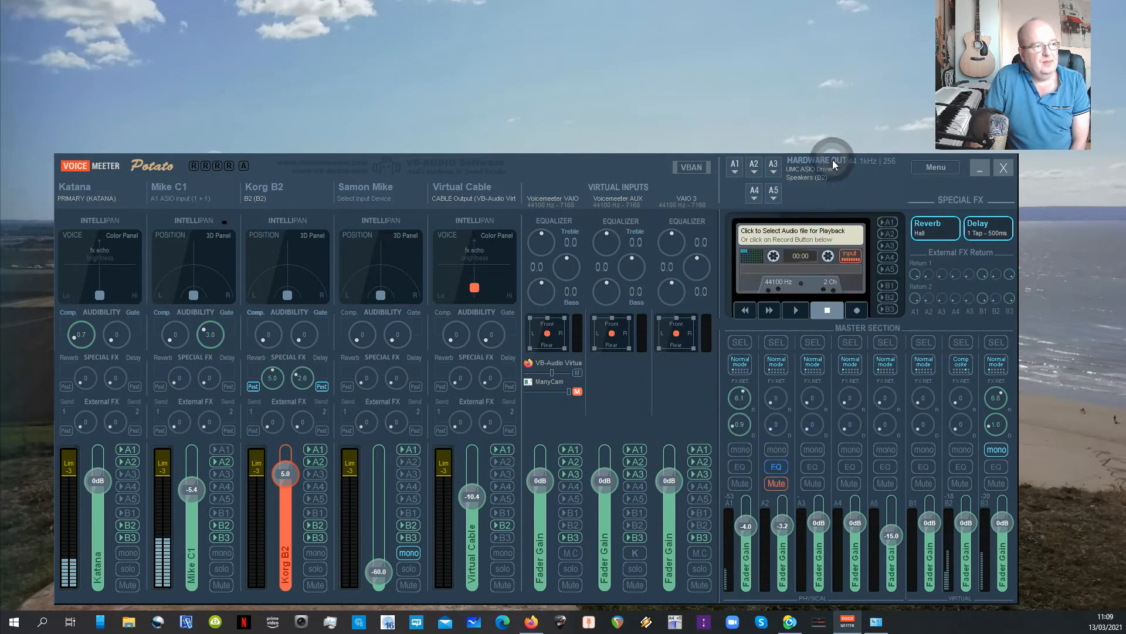
{"action": "left_click", "coordinate": [754, 172]}
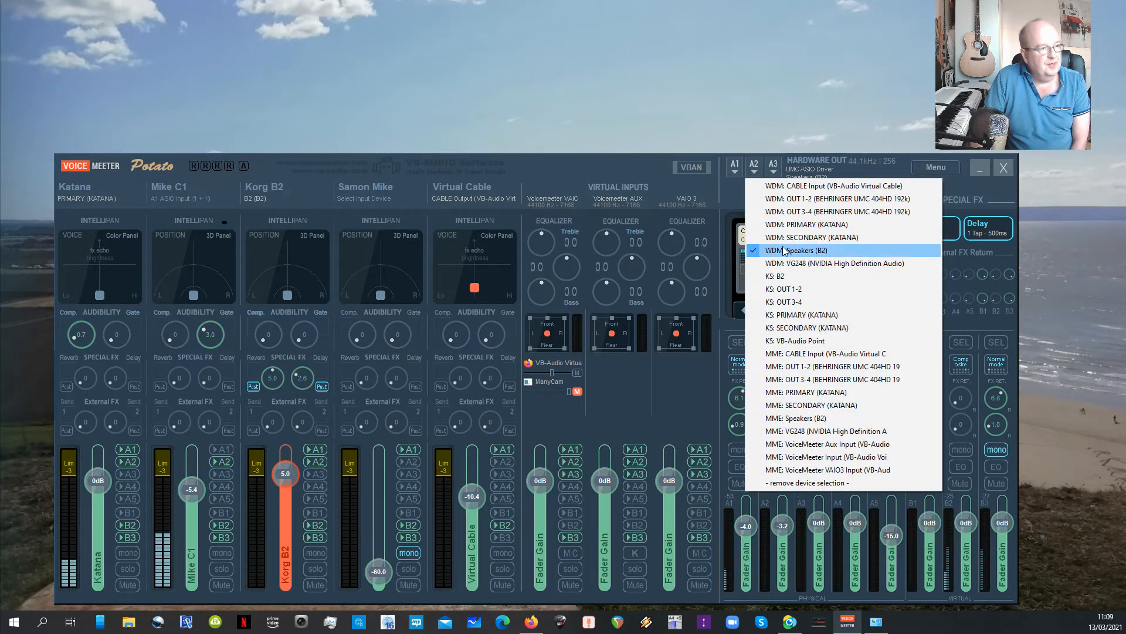
{"action": "left_click", "coordinate": [816, 264]}
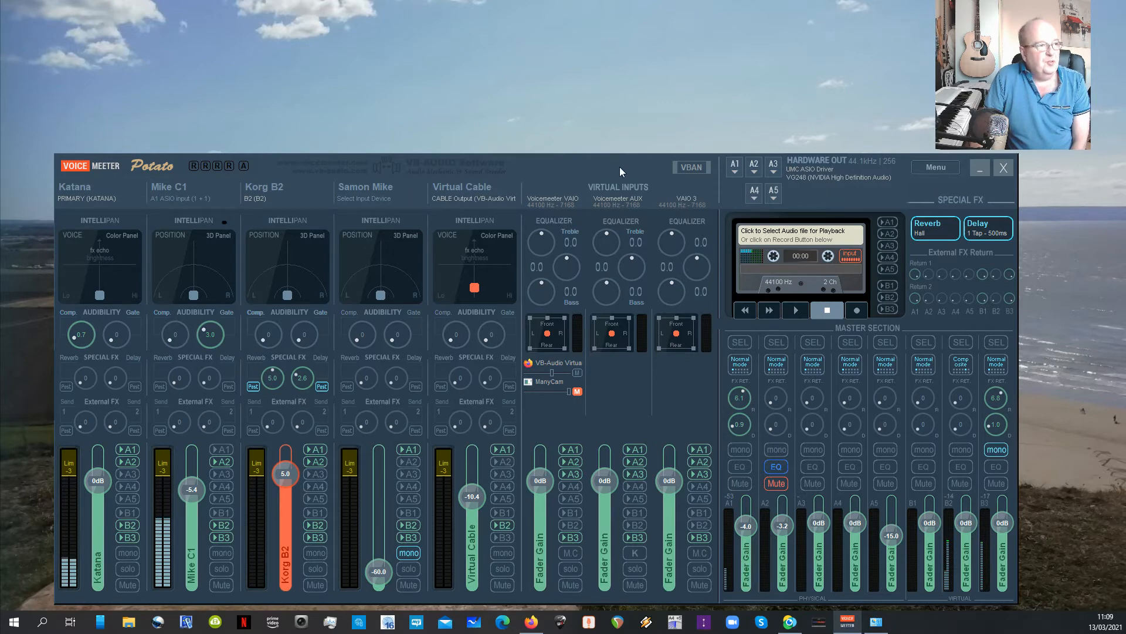
Step: Label the first hardware input strip Katana
{"action": "mouse_move", "coordinate": [619, 166]}
{"action": "left_mouse_down"}
{"action": "mouse_move", "coordinate": [621, 176]}
{"action": "mouse_move", "coordinate": [625, 151]}
{"action": "mouse_move", "coordinate": [615, 169]}
{"action": "left_mouse_up"}
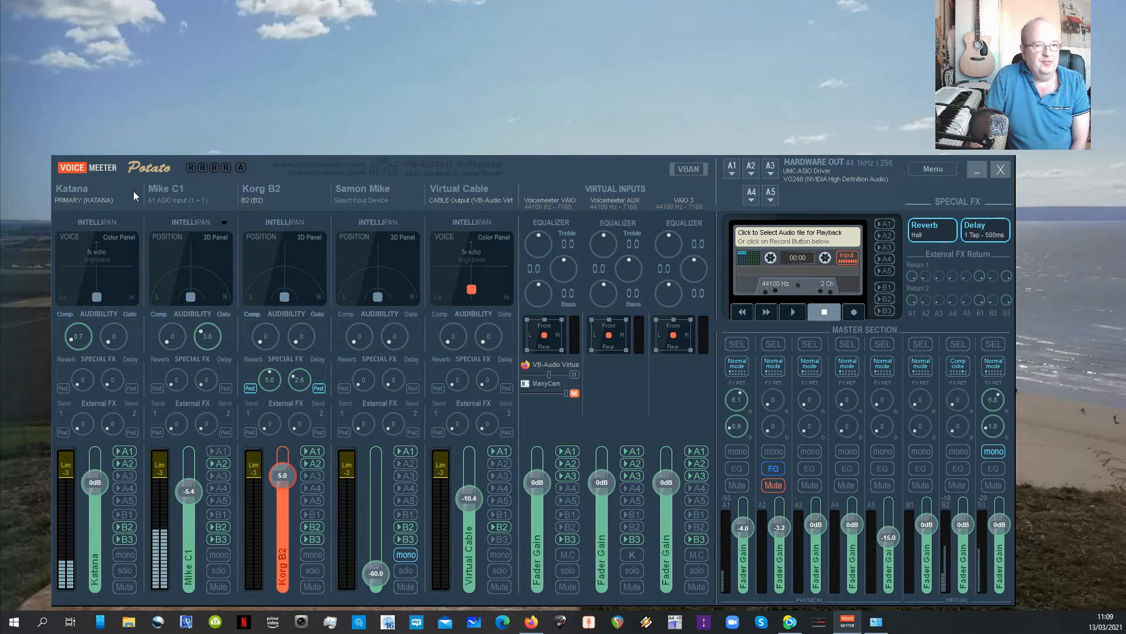
{"action": "double_click", "coordinate": [83, 187]}
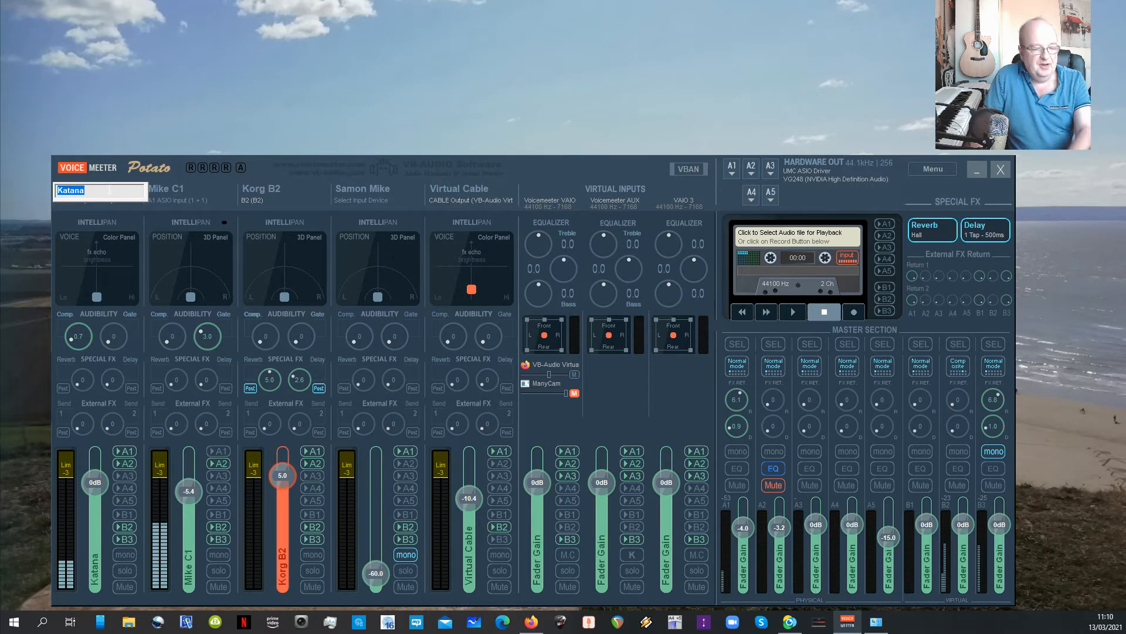
{"action": "key", "text": "Return"}
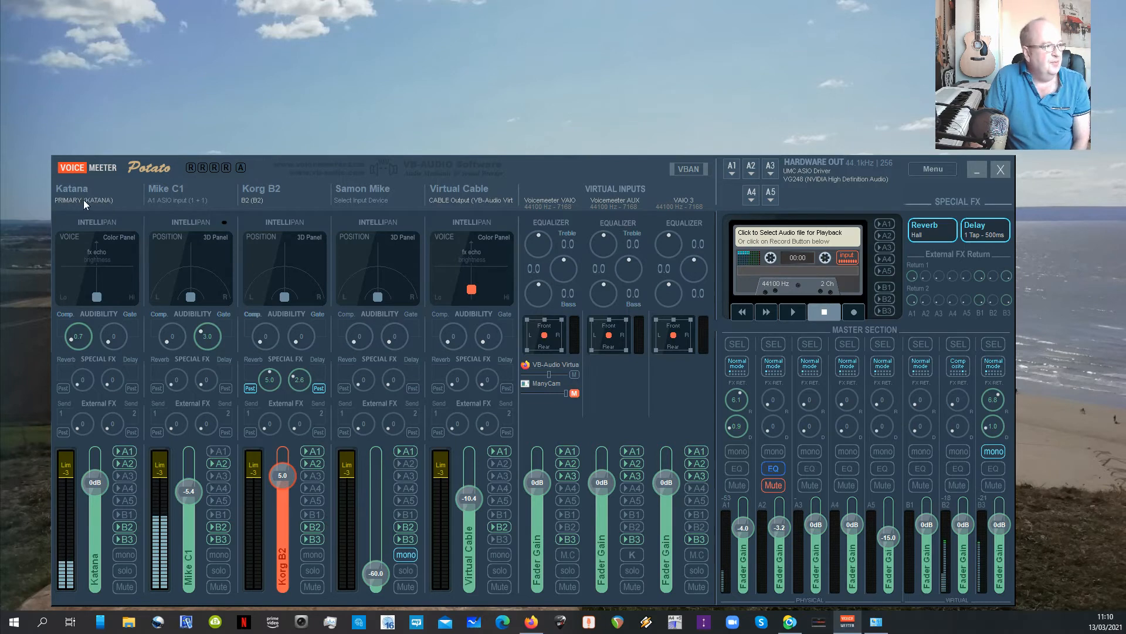
Step: Check the Katana strip's input device list without changing the device, and mute the strip
{"action": "left_click", "coordinate": [65, 199]}
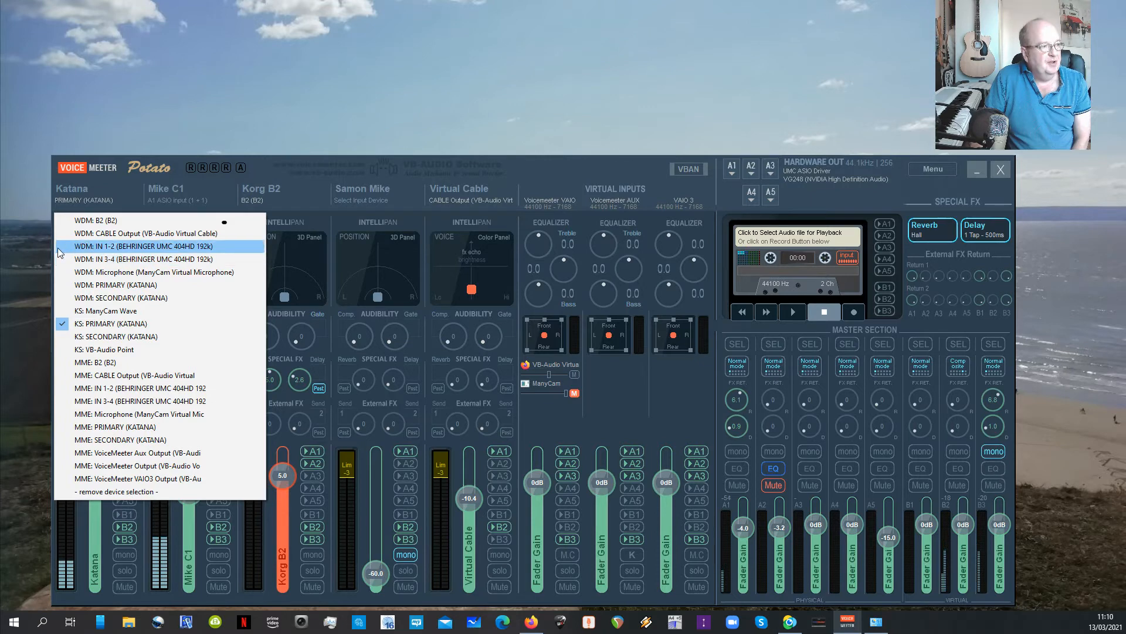
{"action": "left_click", "coordinate": [283, 170]}
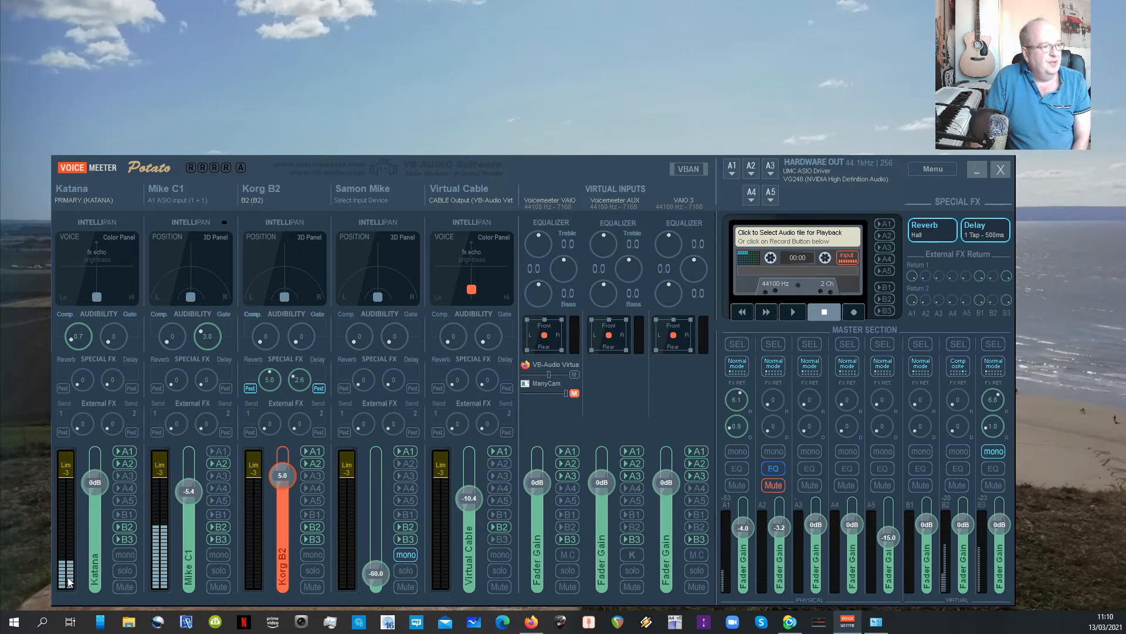
{"action": "left_click", "coordinate": [118, 588]}
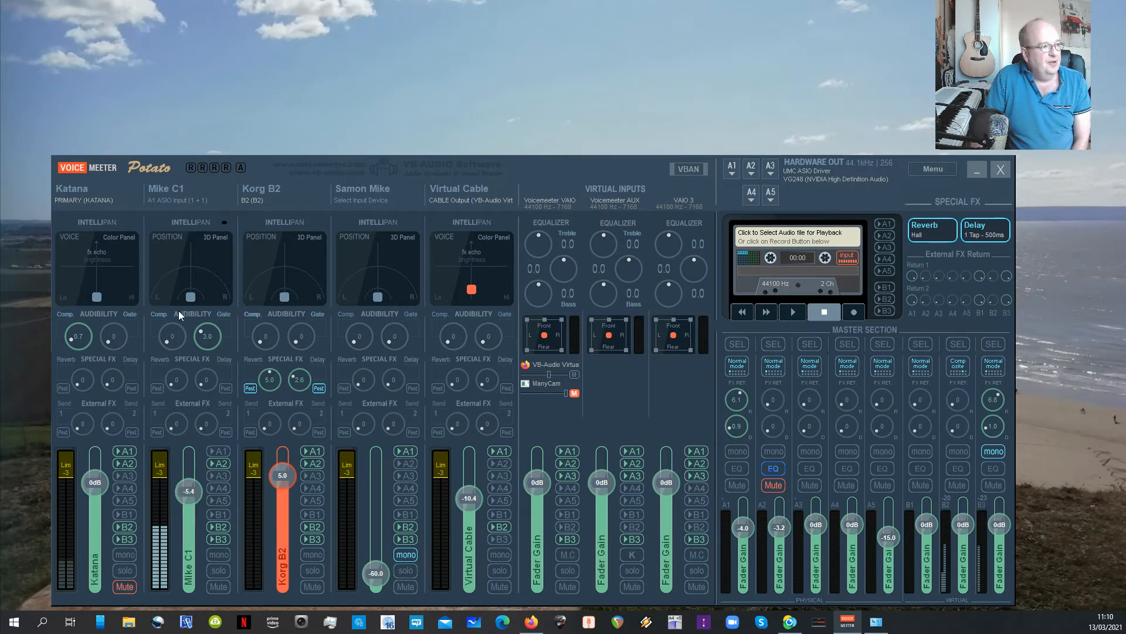
Step: Check the Mike C1 strip's input device list and inspect its ASIO input patch and the buffering values in the system settings
{"action": "left_click", "coordinate": [184, 200]}
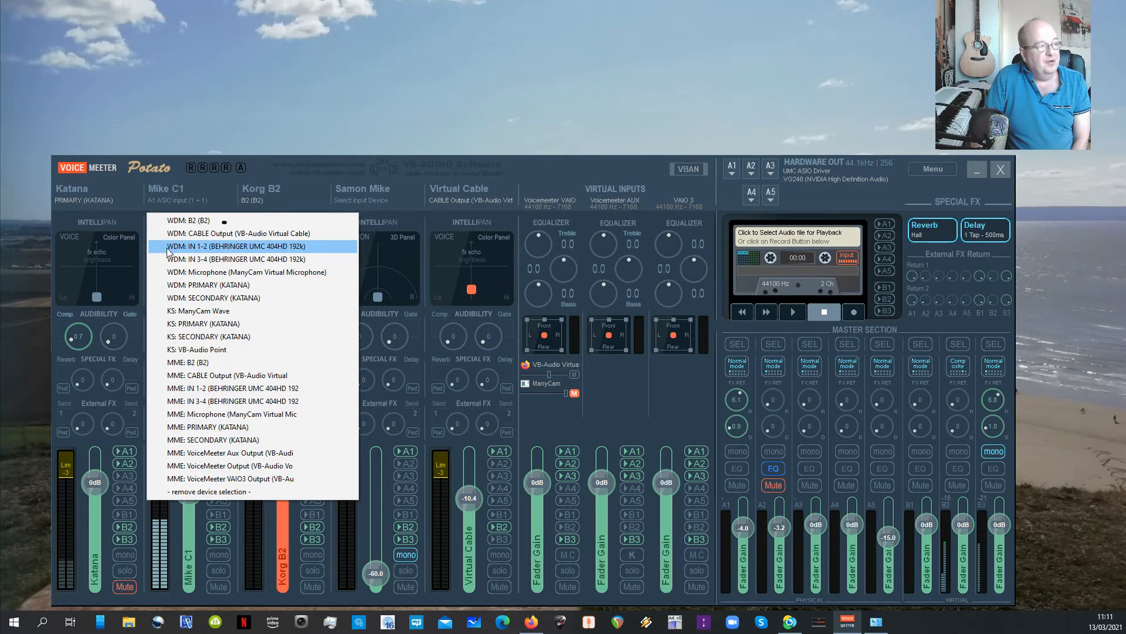
{"action": "left_click", "coordinate": [261, 165]}
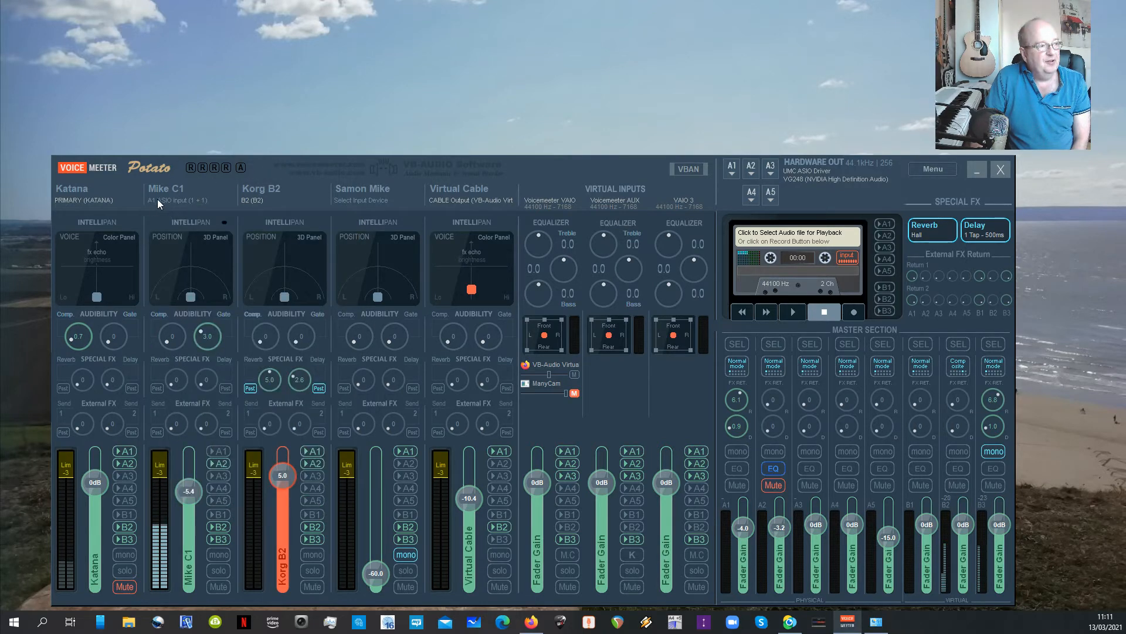
{"action": "left_click", "coordinate": [926, 167]}
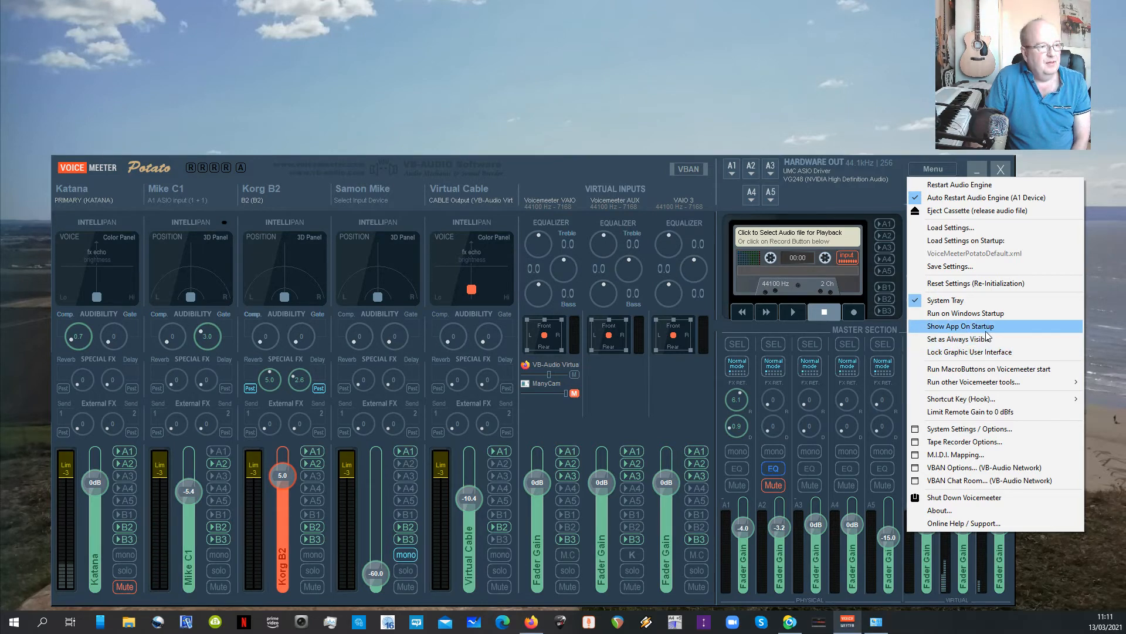
{"action": "left_click", "coordinate": [963, 430]}
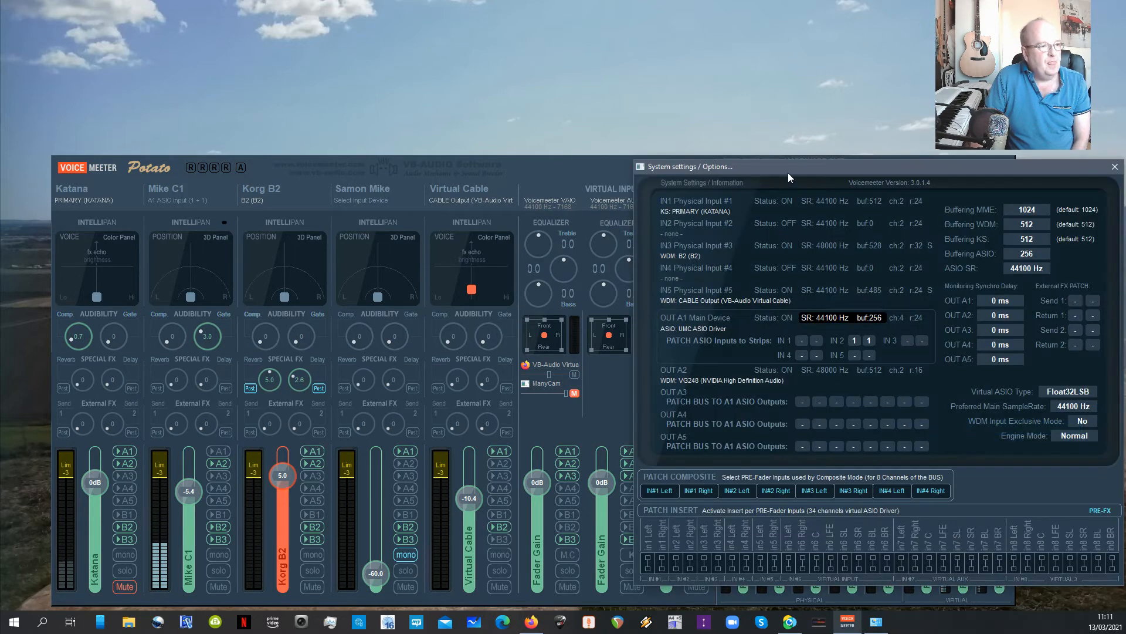
{"action": "left_click_drag", "start_coordinate": [787, 172], "coordinate": [600, 78]}
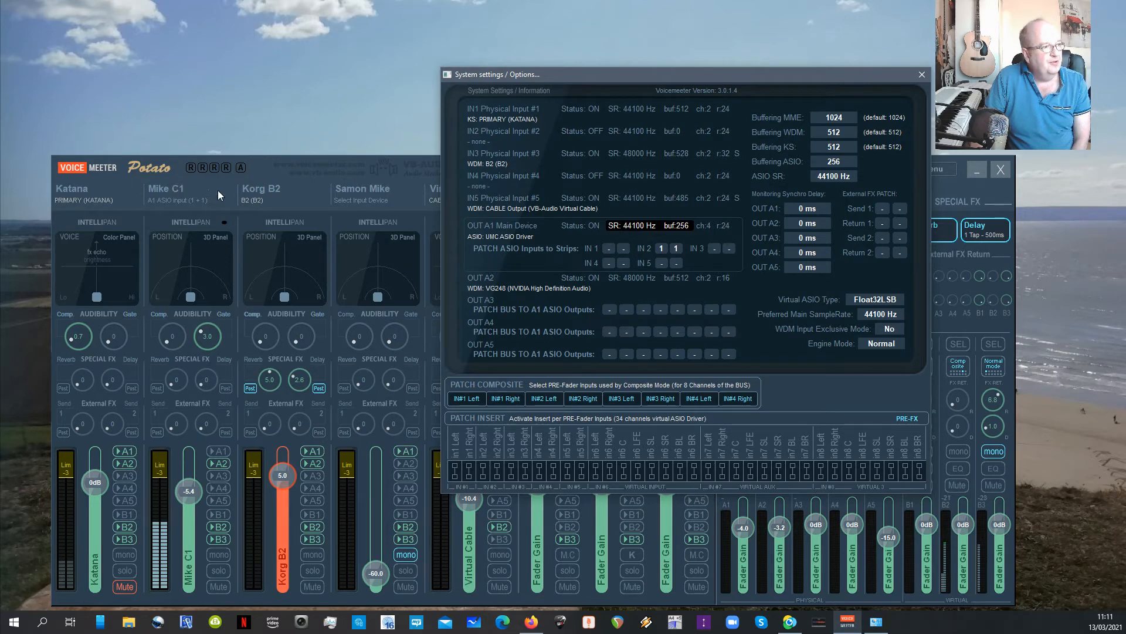
{"action": "left_click", "coordinate": [661, 248]}
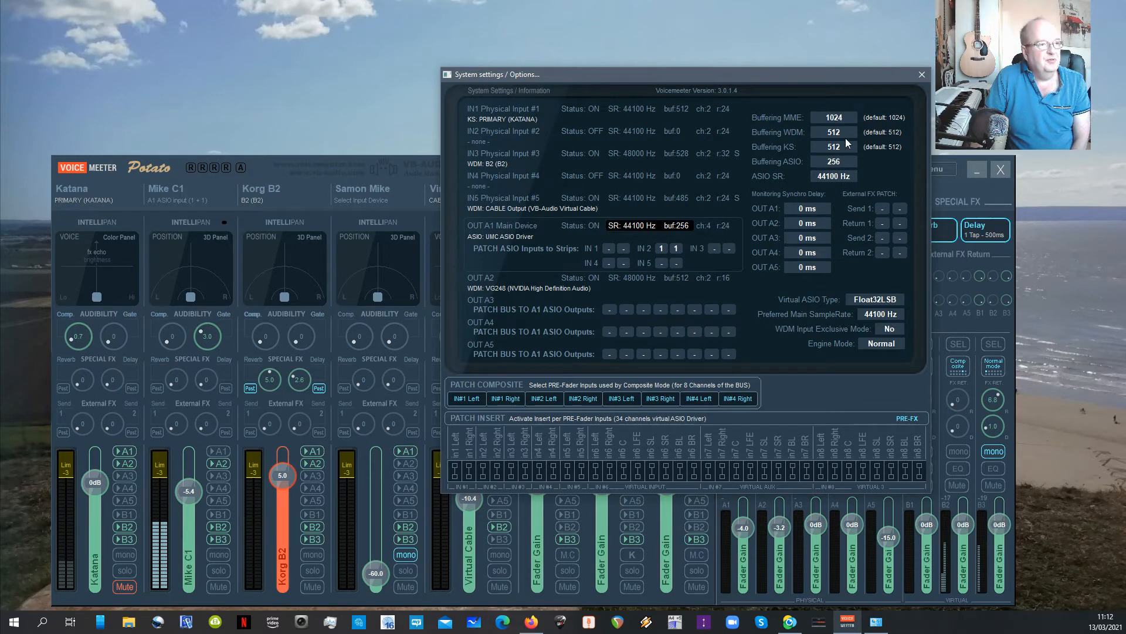
{"action": "left_click", "coordinate": [922, 75]}
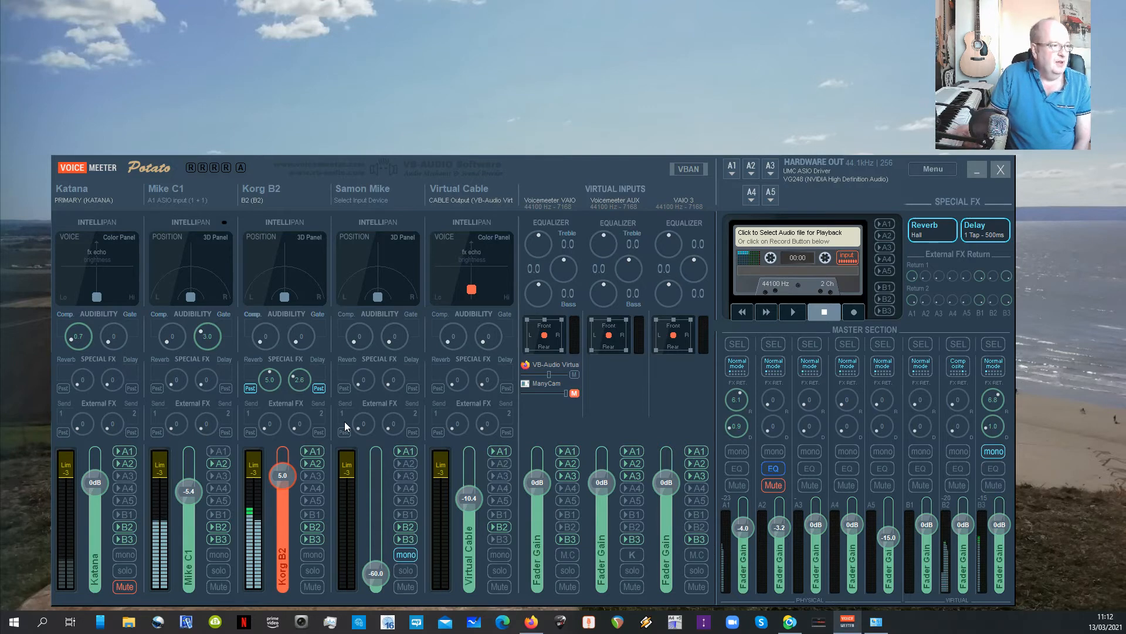
Step: Examine the input device lists of the Korg B2 and Virtual Cable strips, keeping their selected devices
{"action": "left_click", "coordinate": [257, 202]}
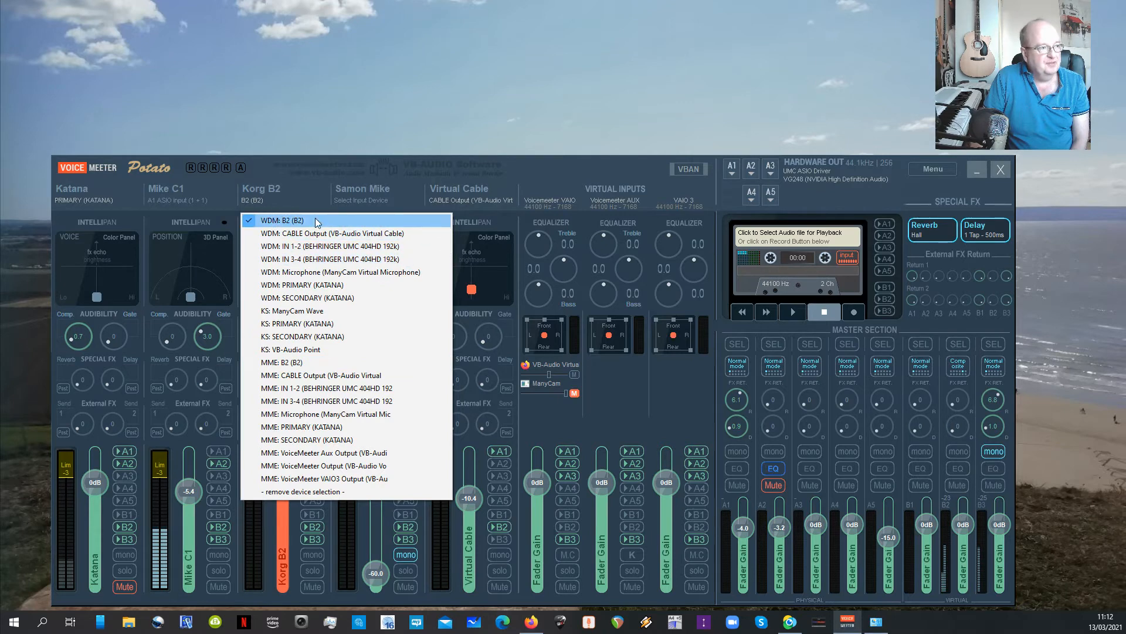
{"action": "left_click", "coordinate": [305, 165]}
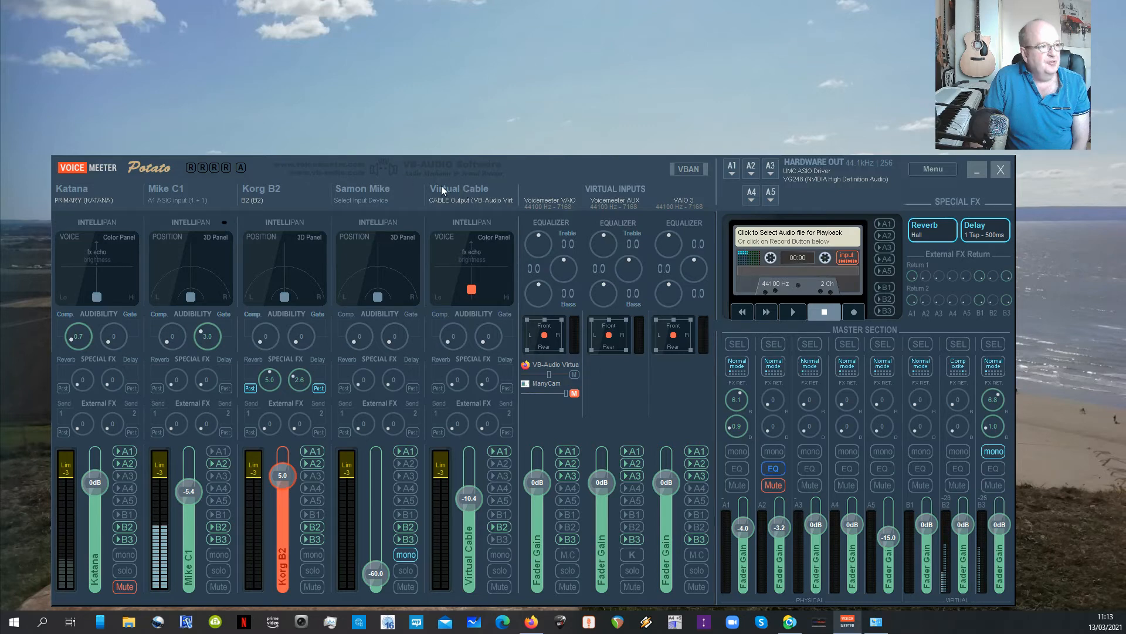
{"action": "left_click", "coordinate": [470, 201]}
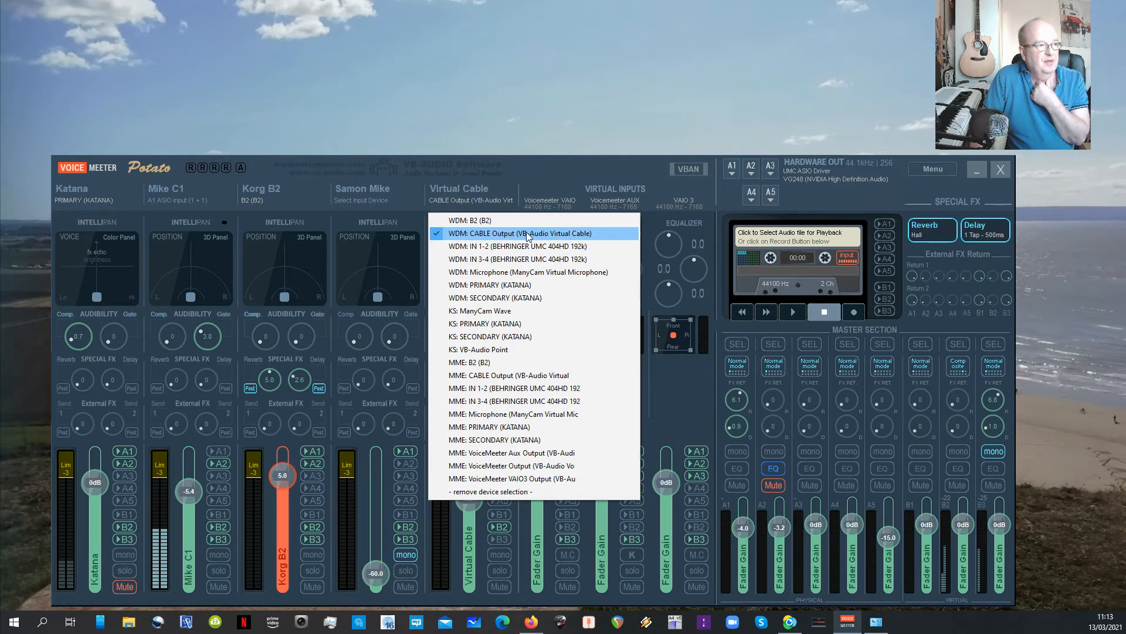
{"action": "left_click", "coordinate": [526, 182]}
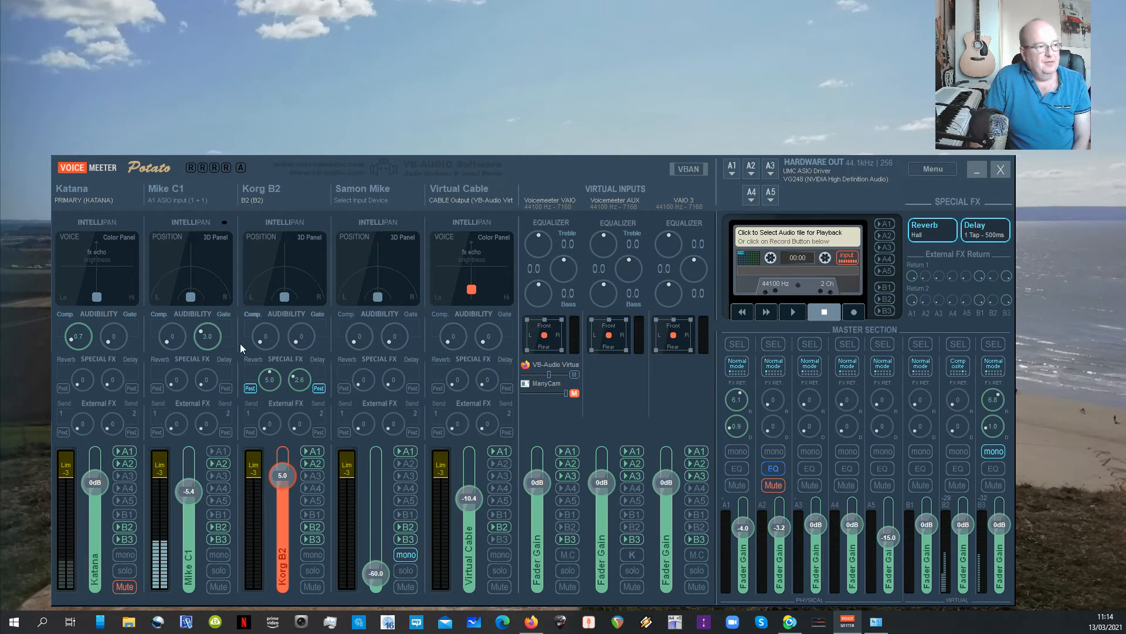
{"action": "key", "text": "ctrl"}
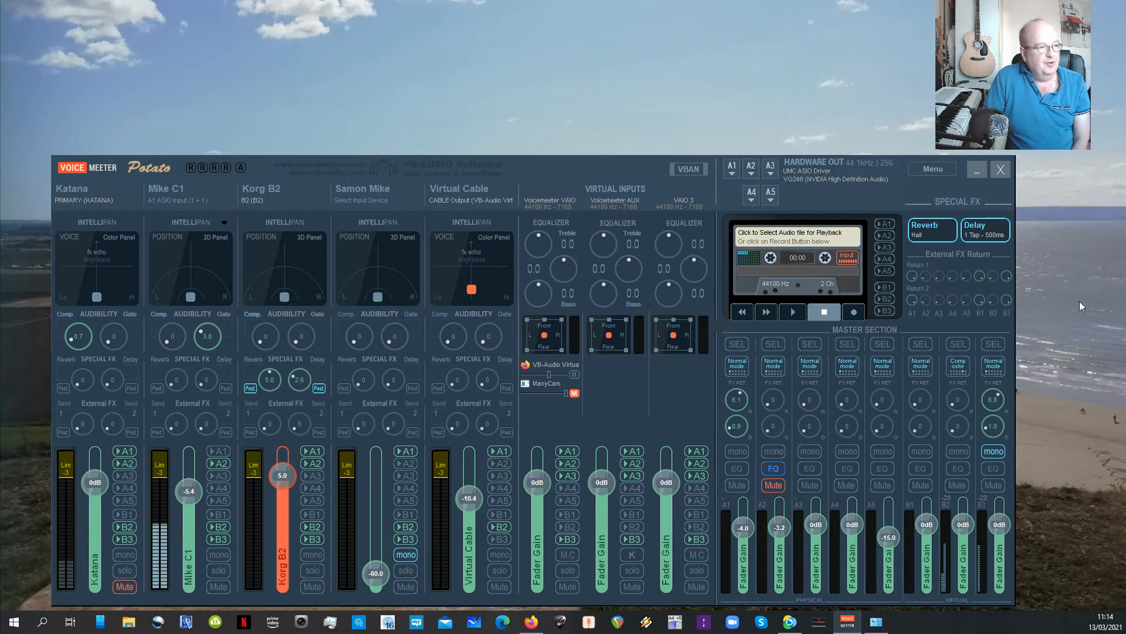
Step: Launch Winamp to examine its routing through the Voicemeeter VAIO strip and the A3 output, and close it
{"action": "left_click", "coordinate": [646, 621]}
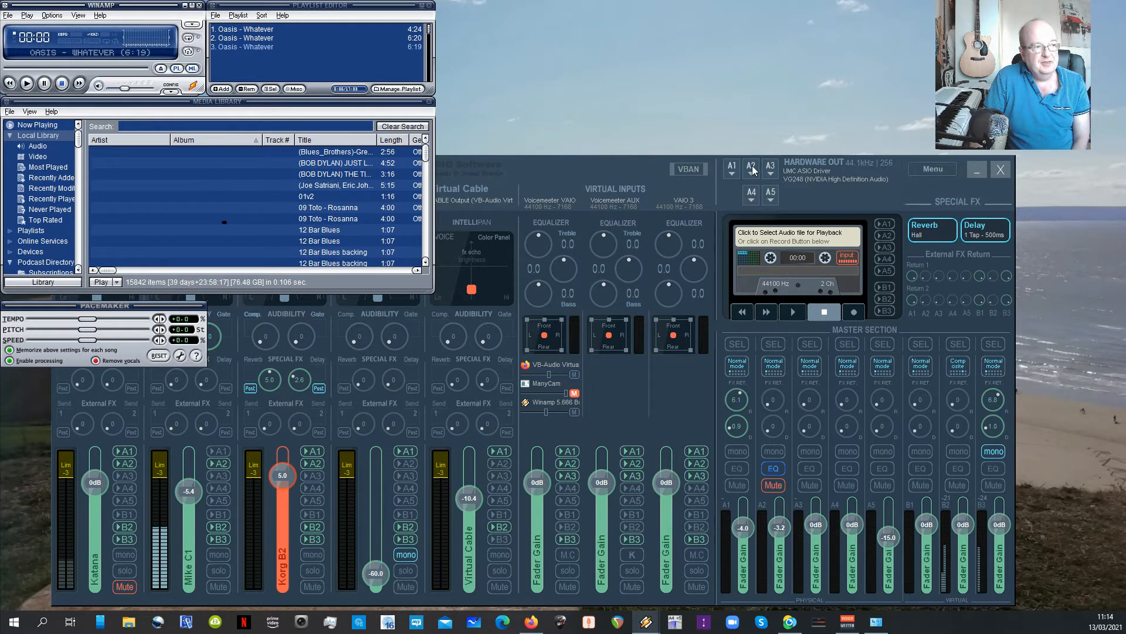
{"action": "left_click", "coordinate": [571, 477]}
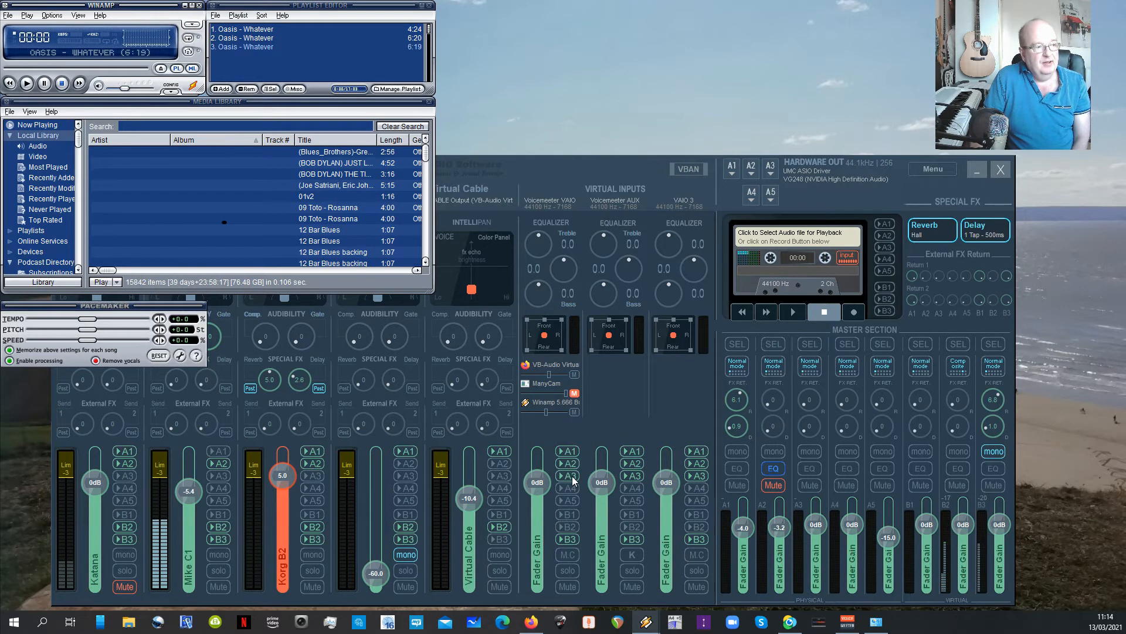
{"action": "left_click", "coordinate": [567, 478]}
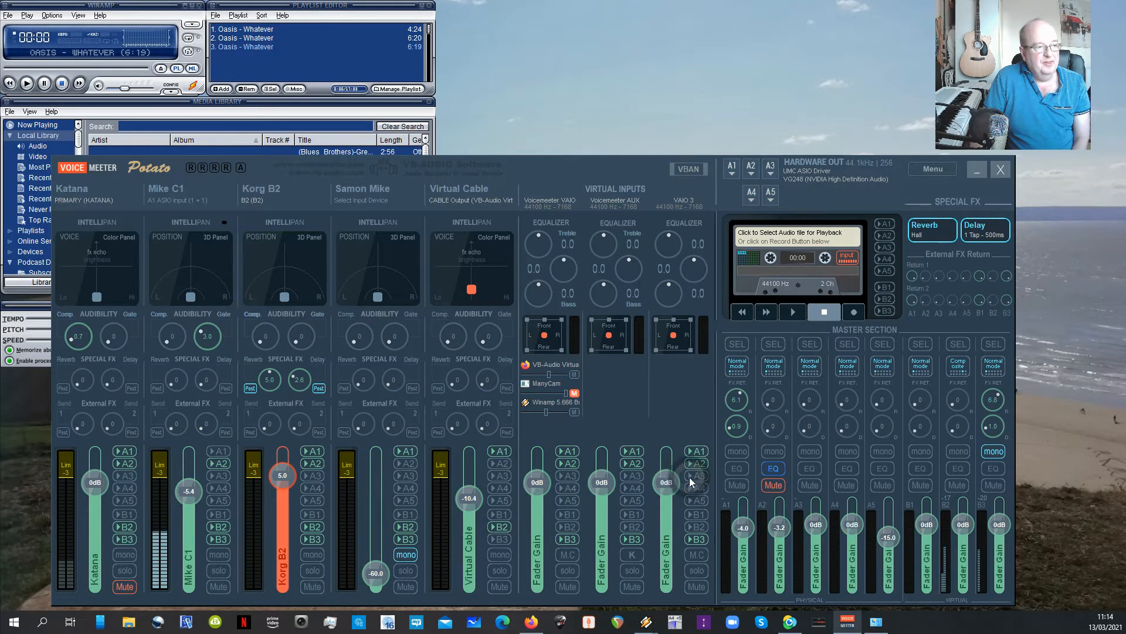
{"action": "left_click", "coordinate": [200, 6]}
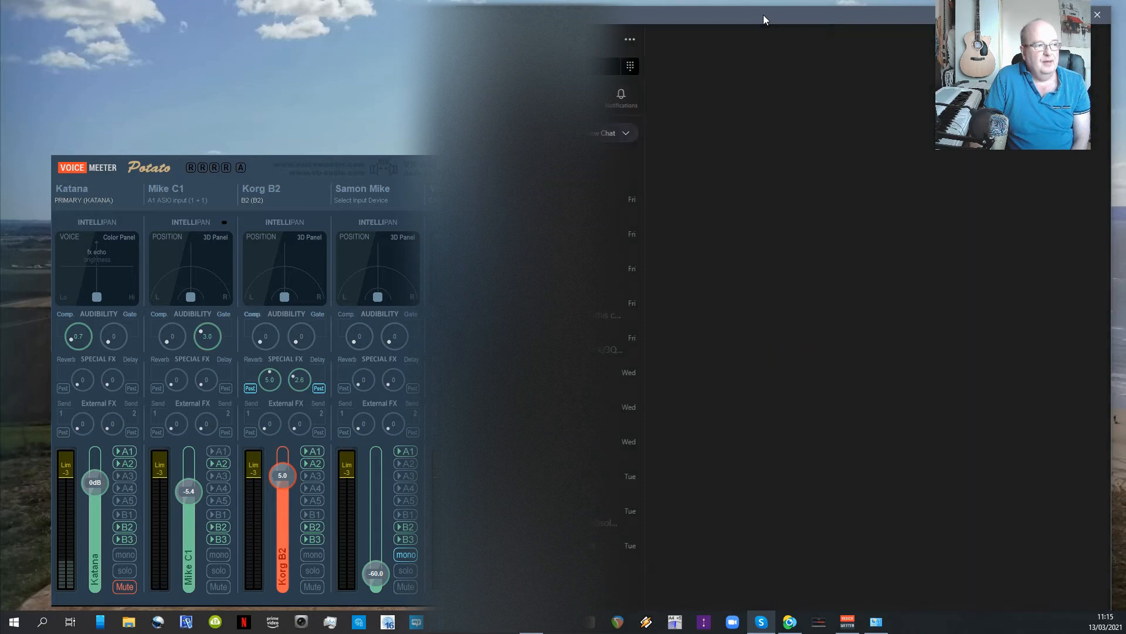
Step: Open Skype's Audio & Video settings and examine the selected camera, microphone and speaker devices
{"action": "left_click", "coordinate": [628, 40]}
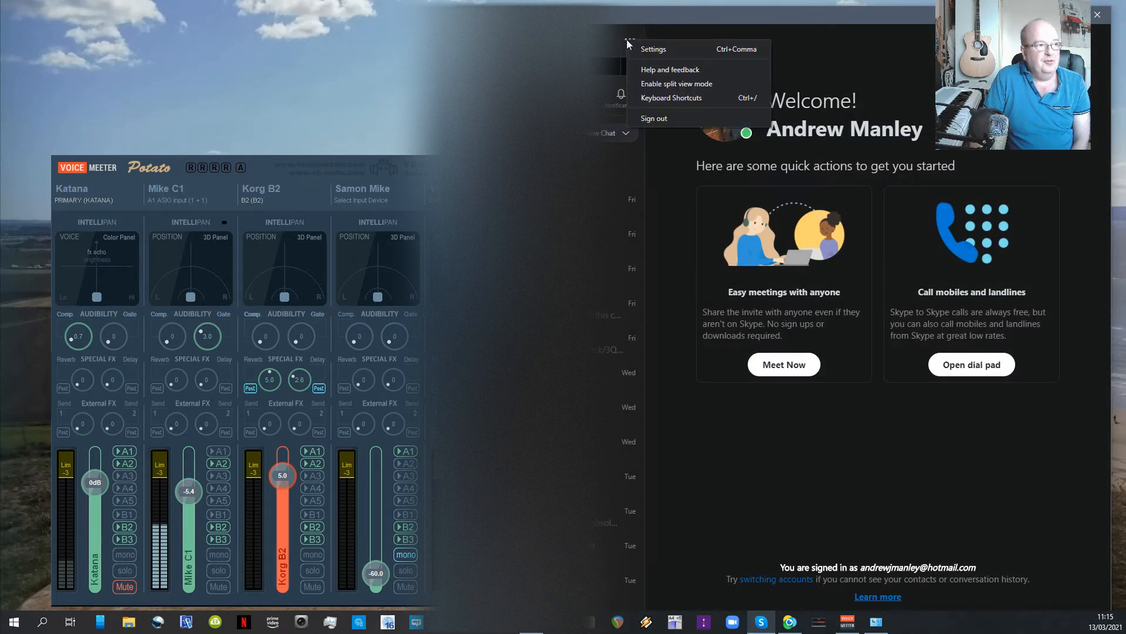
{"action": "left_click", "coordinate": [649, 50]}
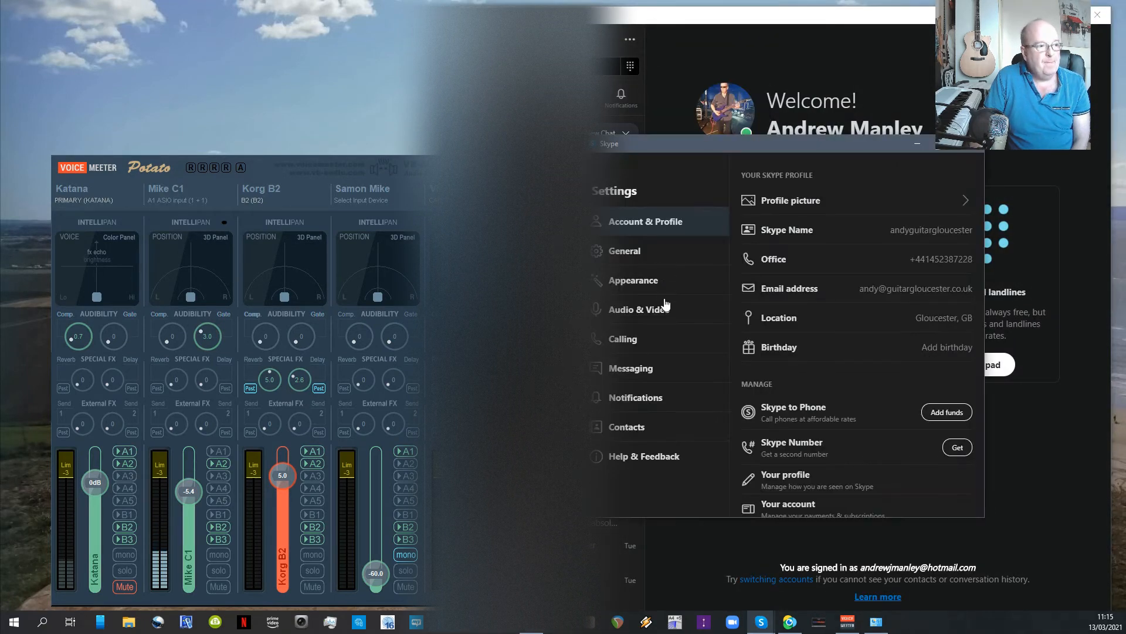
{"action": "left_click", "coordinate": [615, 315]}
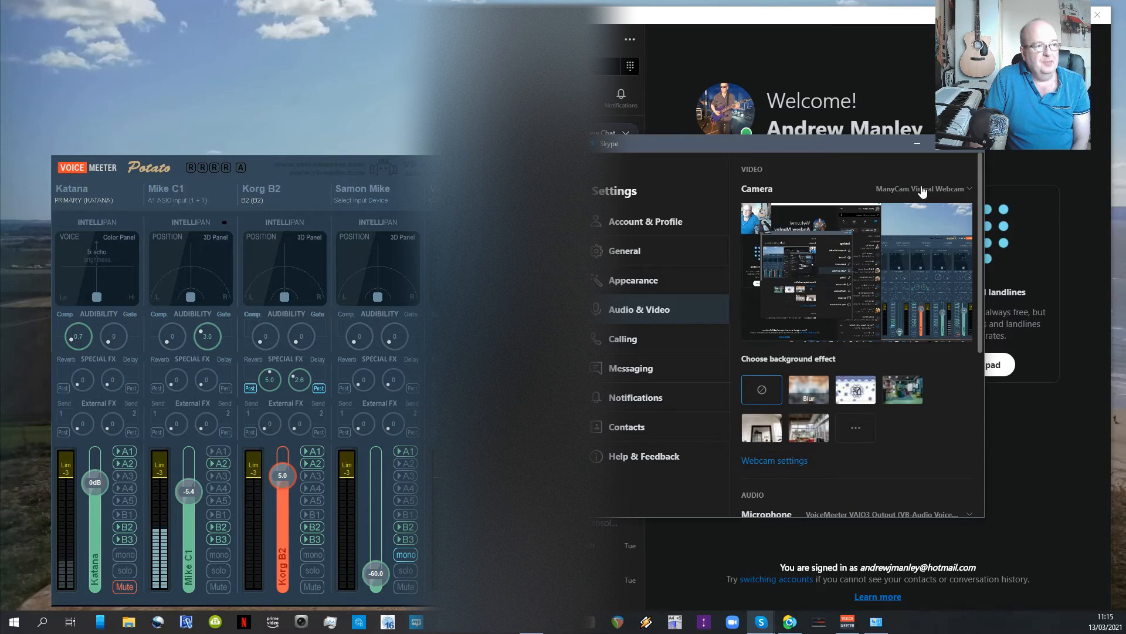
{"action": "scroll", "coordinate": [938, 399], "scroll_direction": "down", "scroll_amount": 3}
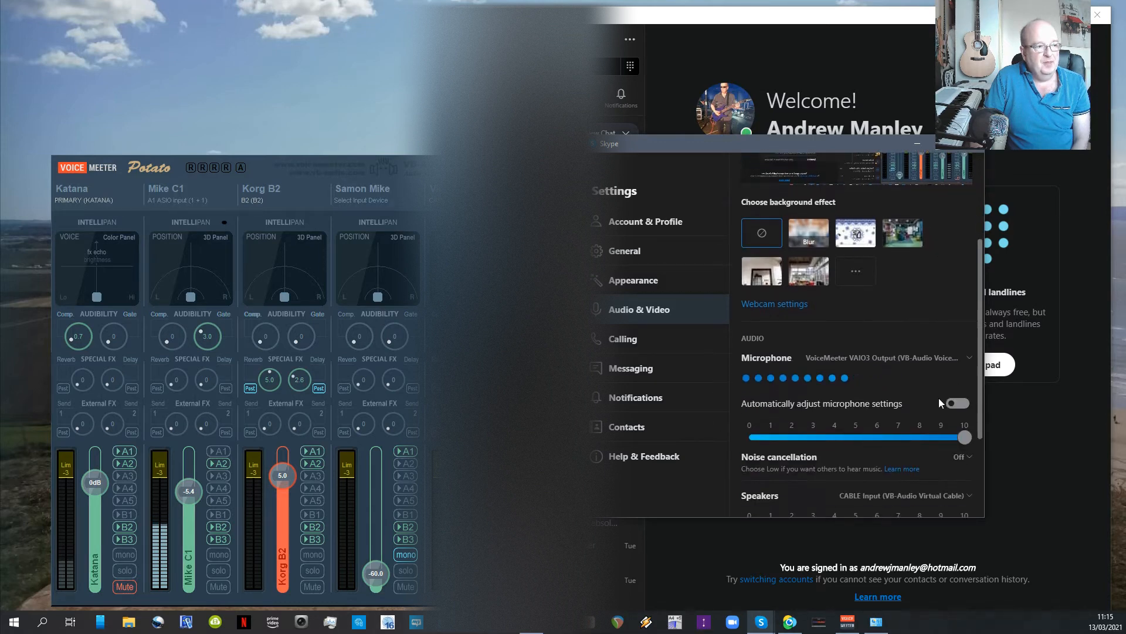
{"action": "scroll", "coordinate": [920, 294], "scroll_direction": "down", "scroll_amount": 3}
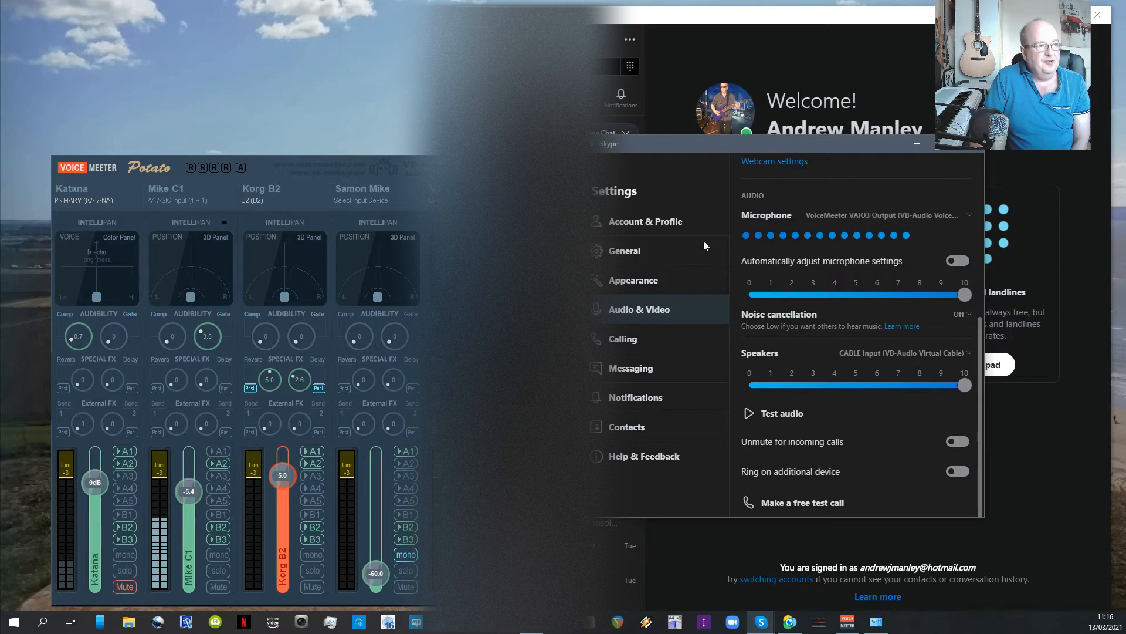
Step: Compare the strips' B3 routing in Voicemeeter with the microphone and speaker devices in Skype's audio settings
{"action": "left_click", "coordinate": [286, 165]}
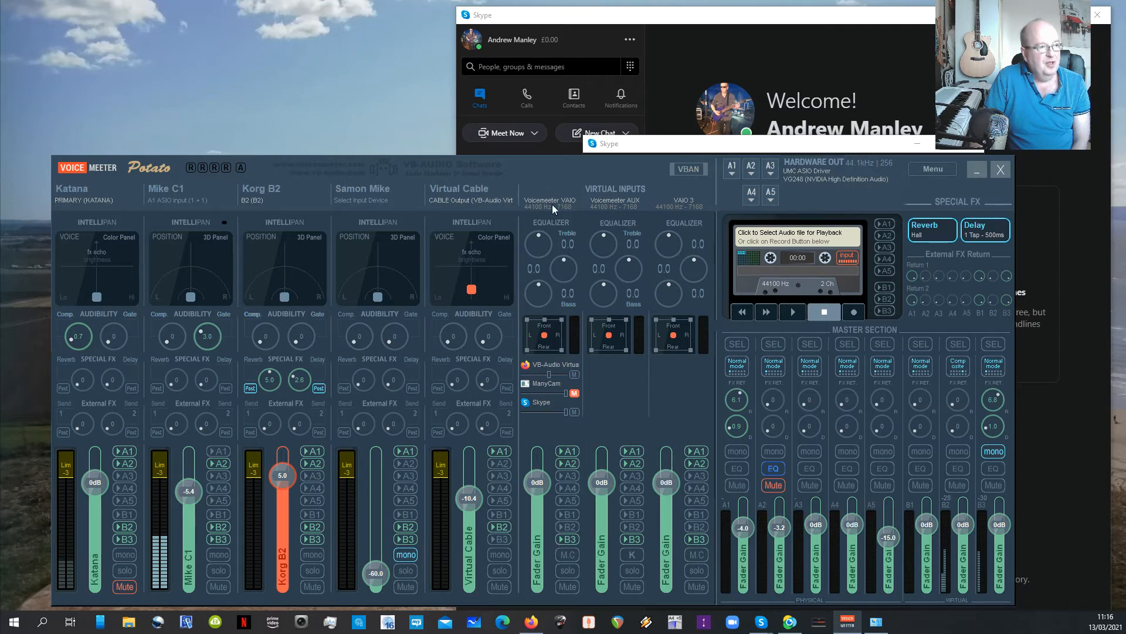
{"action": "left_click", "coordinate": [565, 541]}
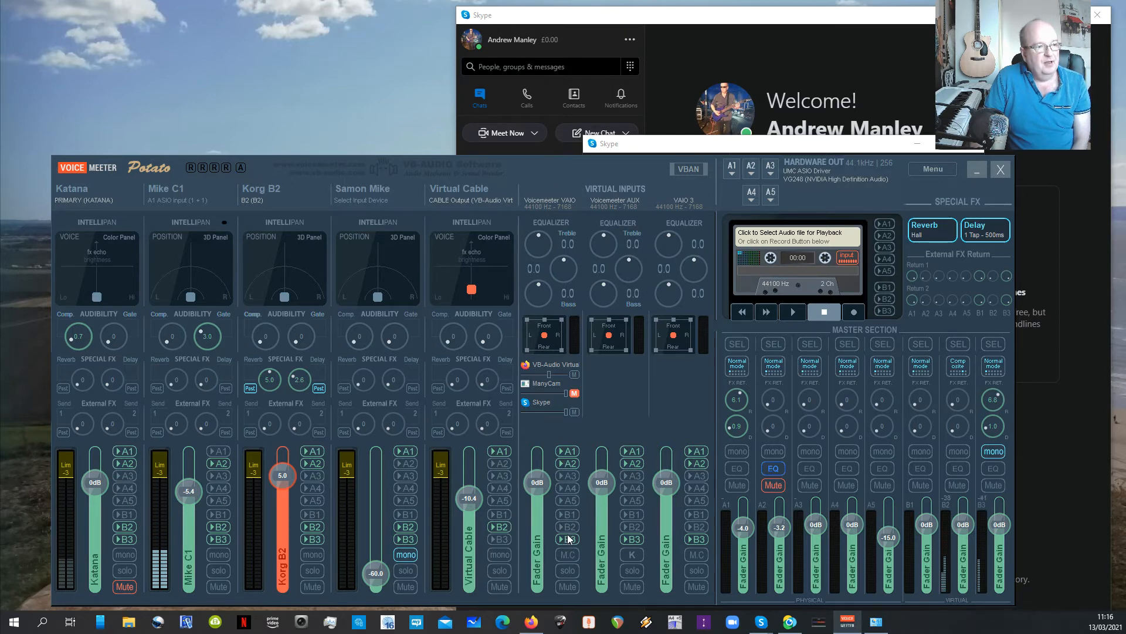
{"action": "left_click", "coordinate": [993, 452]}
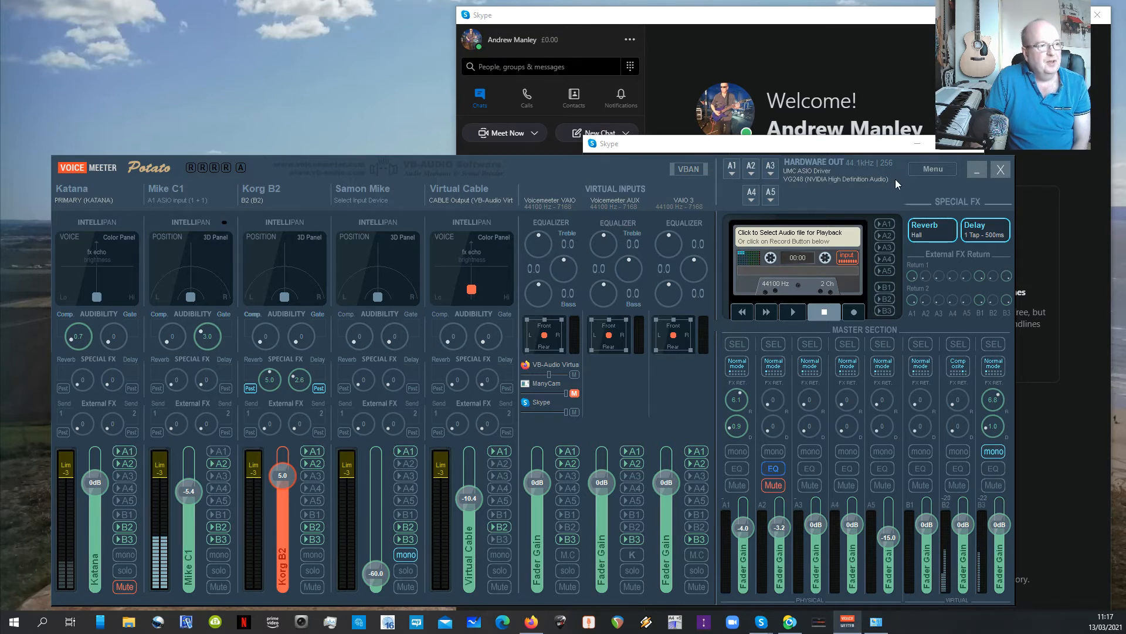
{"action": "left_click", "coordinate": [795, 143]}
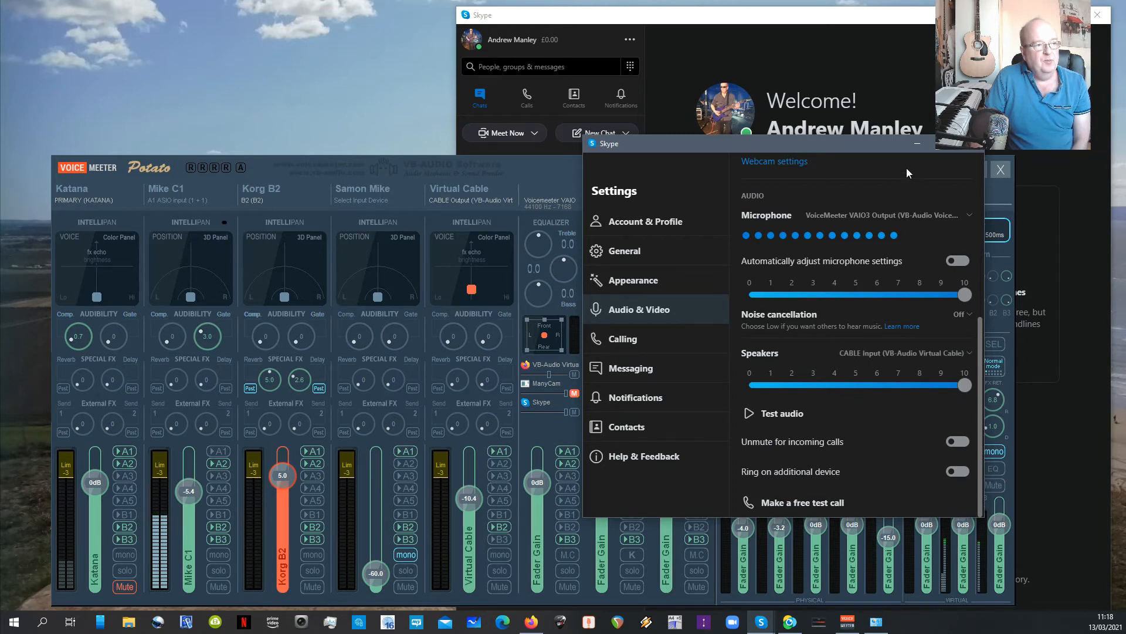
{"action": "left_click", "coordinate": [543, 173]}
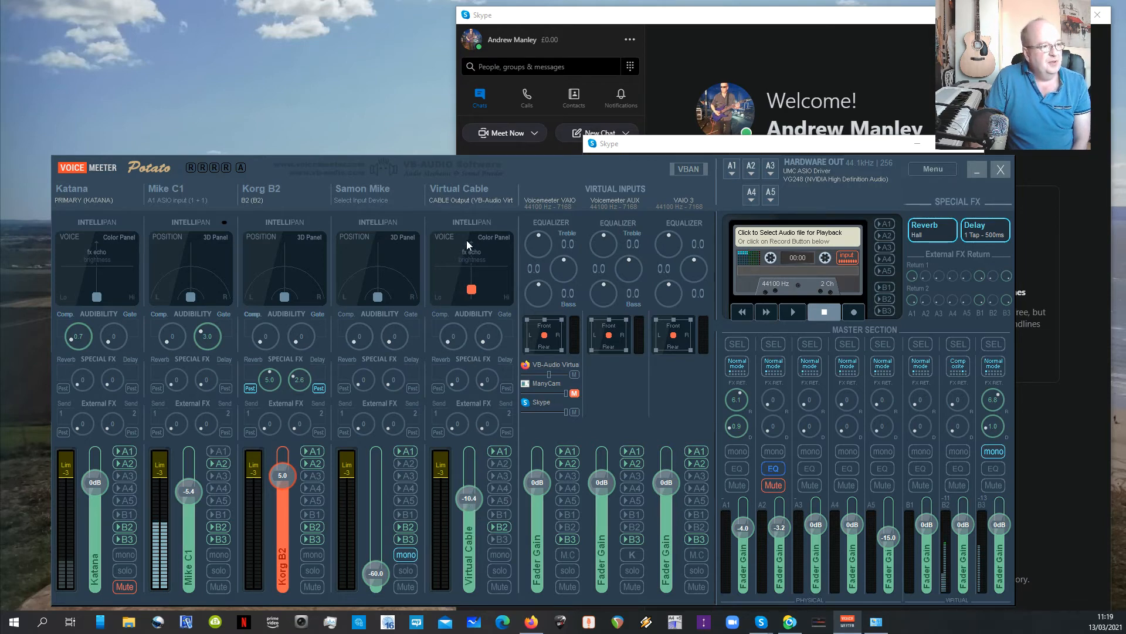
Step: Cycle the Virtual Cable strip's Intellipan to the position 3D Panel and back to the voice Color Panel
{"action": "right_click", "coordinate": [495, 279]}
{"action": "right_click", "coordinate": [495, 279]}
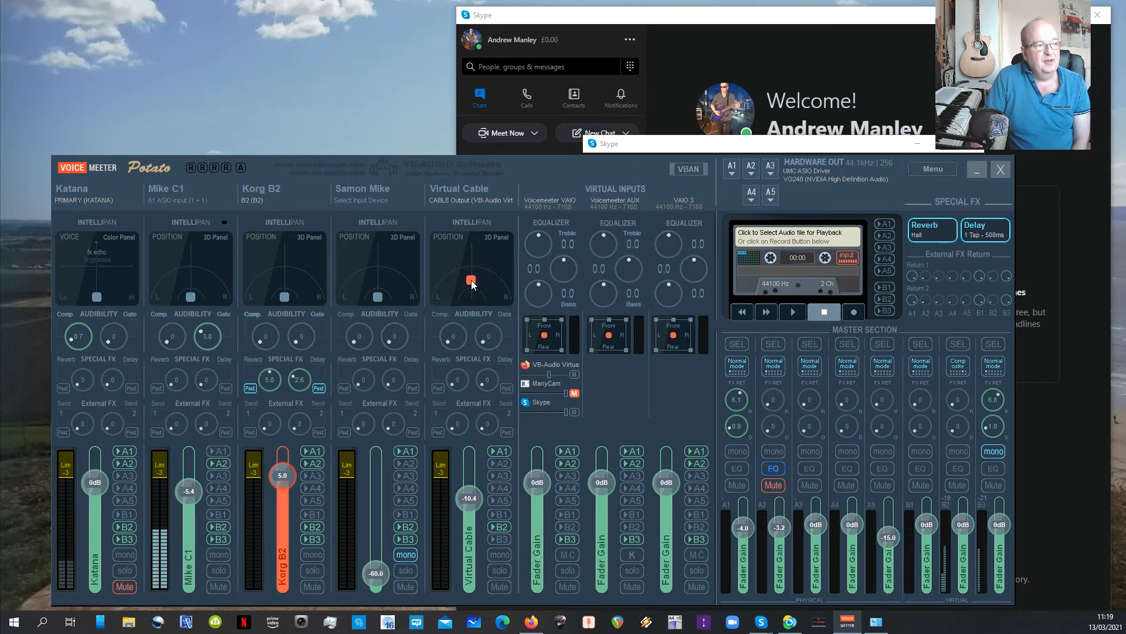
{"action": "left_click_drag", "start_coordinate": [473, 285], "coordinate": [473, 285]}
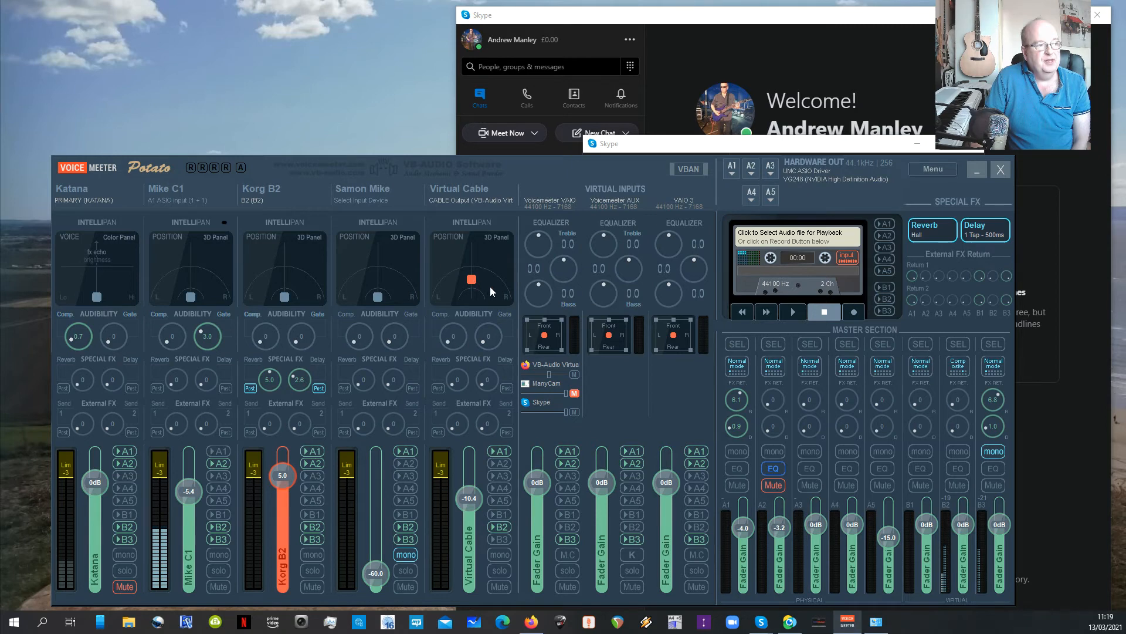
{"action": "right_click", "coordinate": [488, 284]}
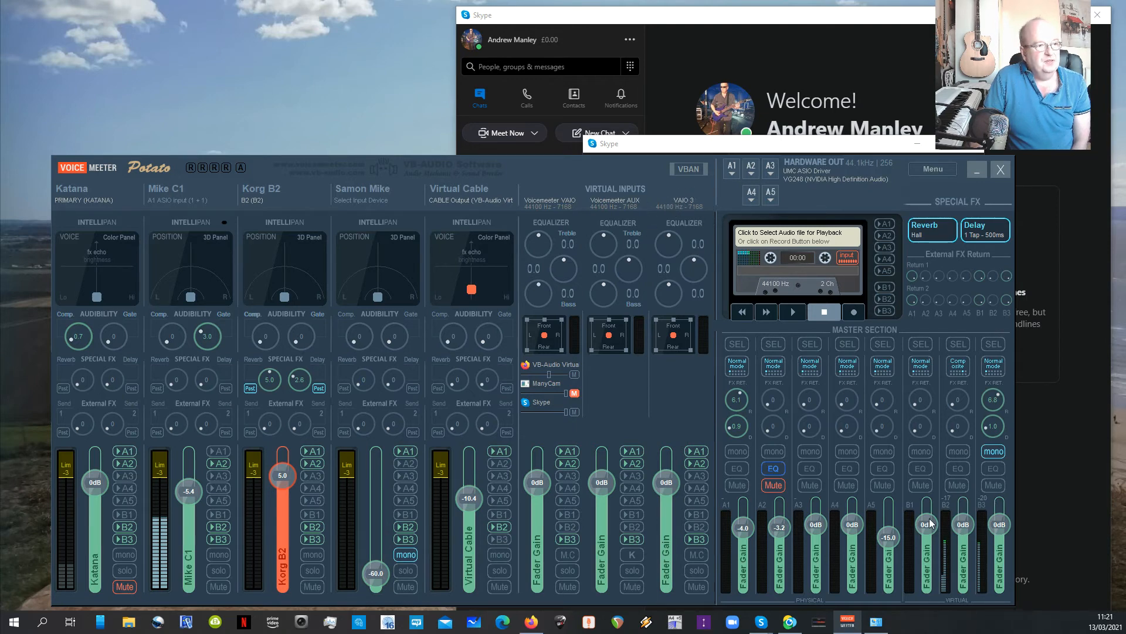
Step: Check the A1 hardware output's device list without changing the device, and inspect the buffering and synchro delay values in the system settings
{"action": "left_click", "coordinate": [732, 169]}
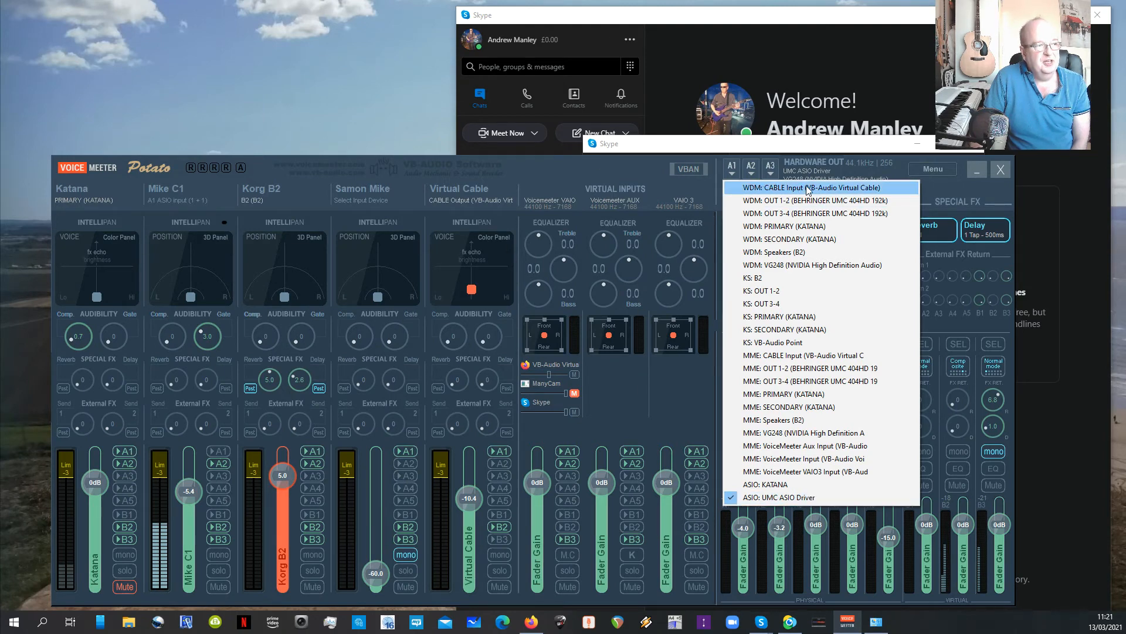
{"action": "left_click", "coordinate": [695, 183]}
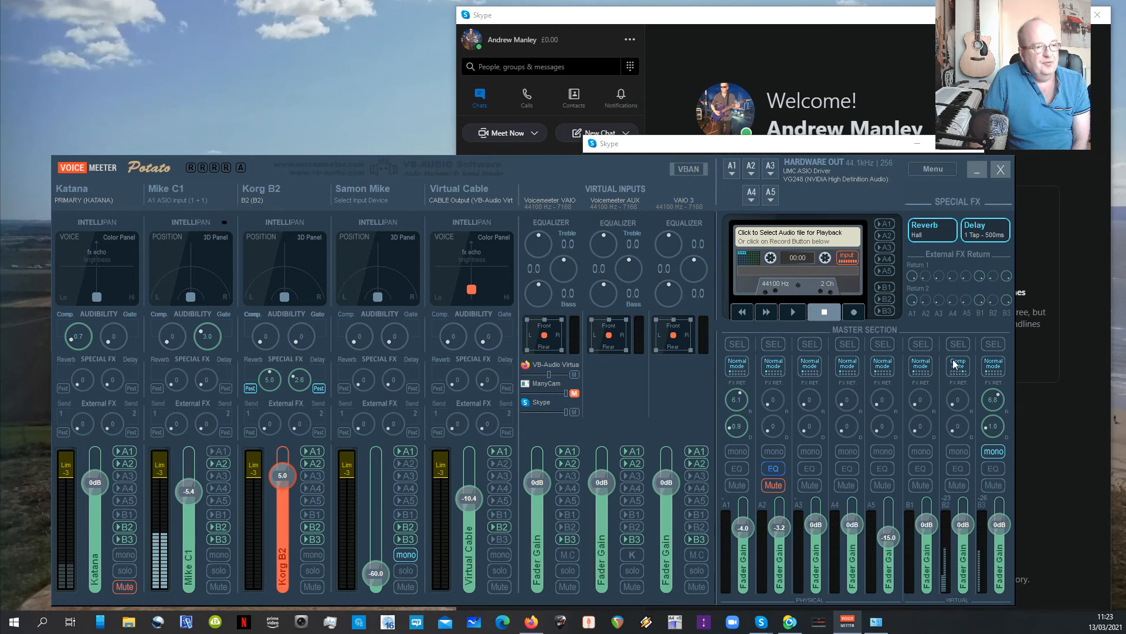
{"action": "left_click", "coordinate": [927, 169]}
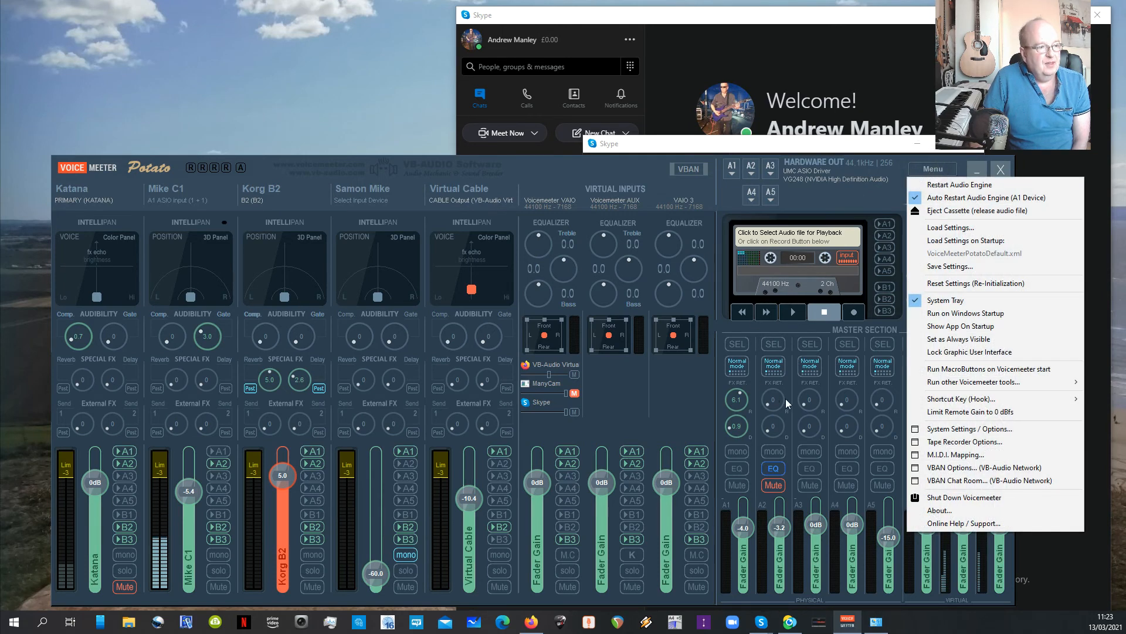
{"action": "left_click", "coordinate": [991, 429]}
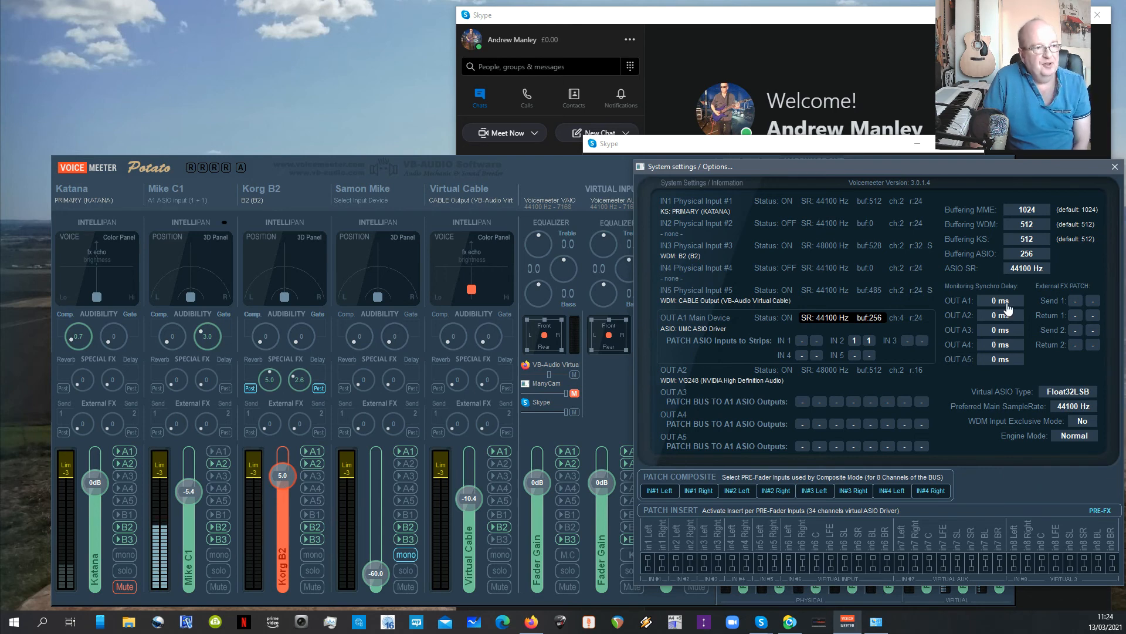
{"action": "left_click_drag", "start_coordinate": [987, 164], "coordinate": [920, 128]}
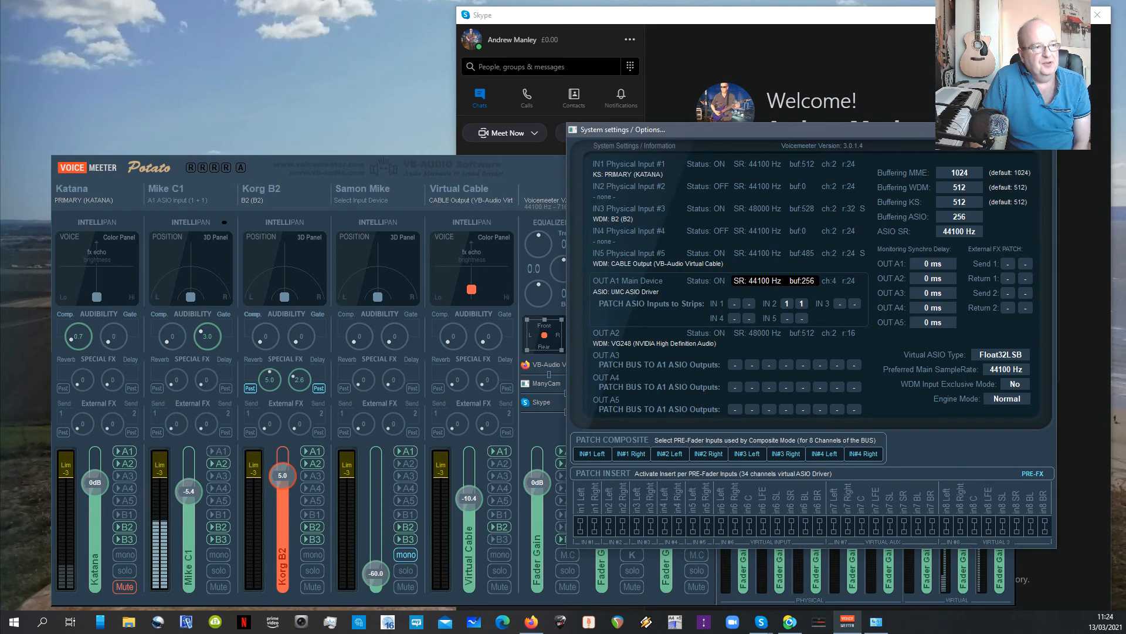
{"action": "left_click", "coordinate": [1044, 130]}
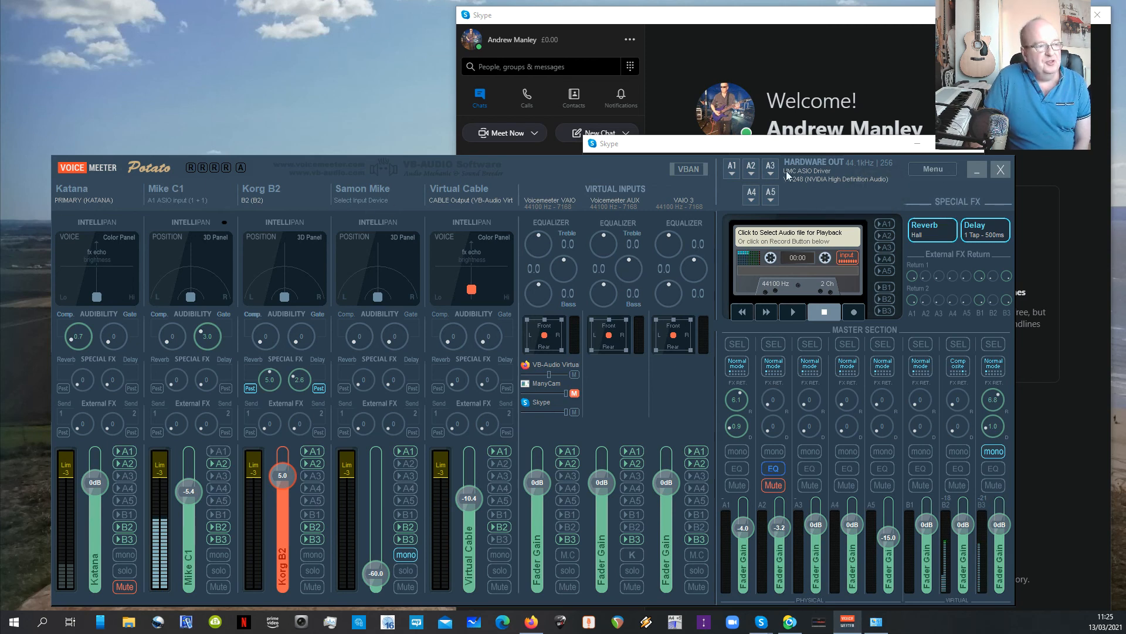
Step: Enable Run on Windows Startup for Voicemeeter
{"action": "left_click", "coordinate": [932, 170]}
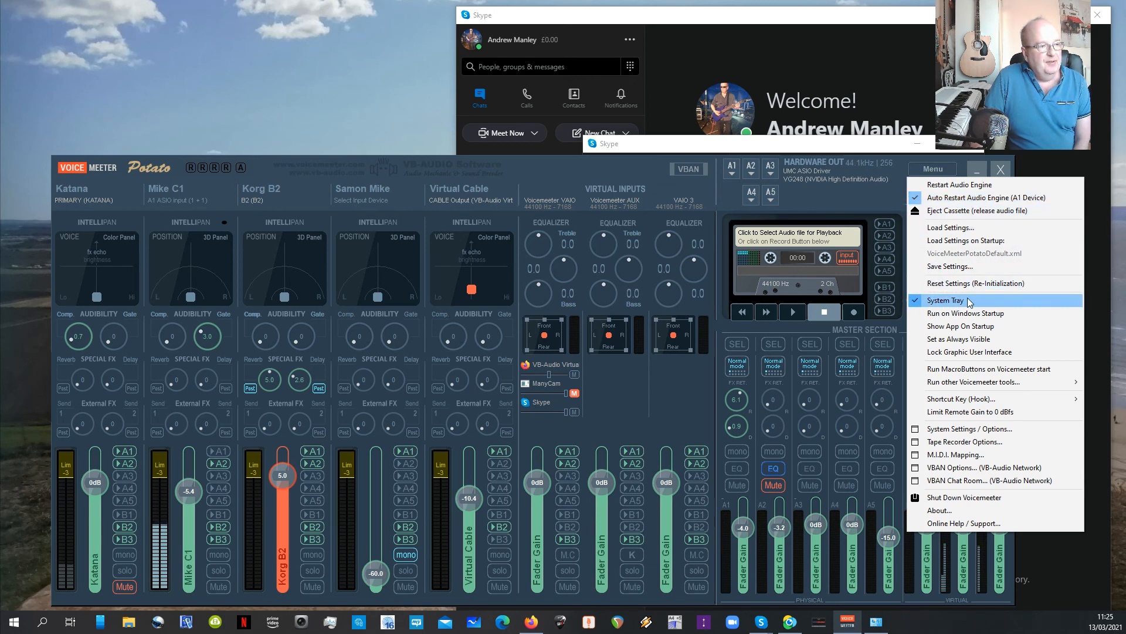
{"action": "left_click", "coordinate": [946, 298]}
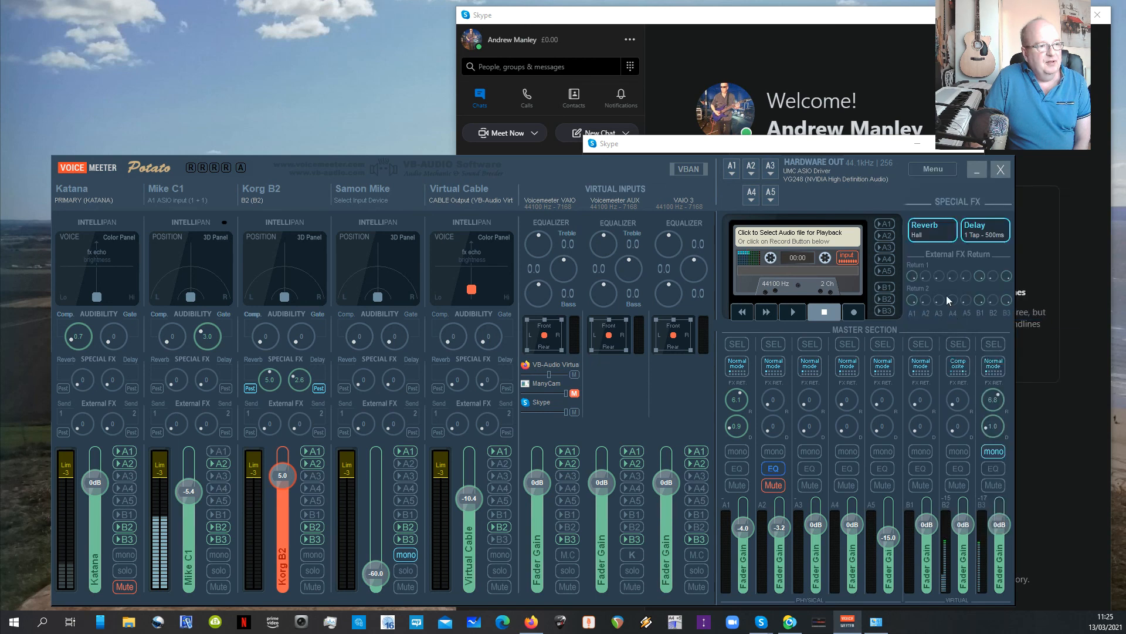
Step: Review the startup options and the device, buffering and ASIO patch values in the system settings, and close them
{"action": "left_click", "coordinate": [934, 168]}
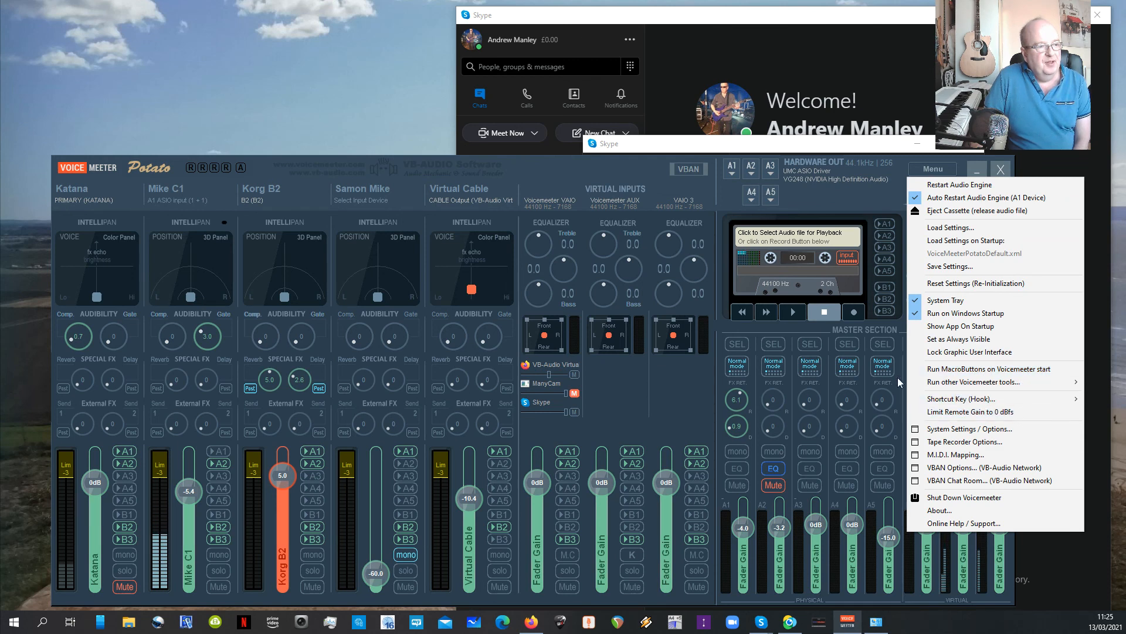
{"action": "left_click", "coordinate": [927, 427]}
{"action": "left_click_drag", "start_coordinate": [830, 175], "coordinate": [722, 100]}
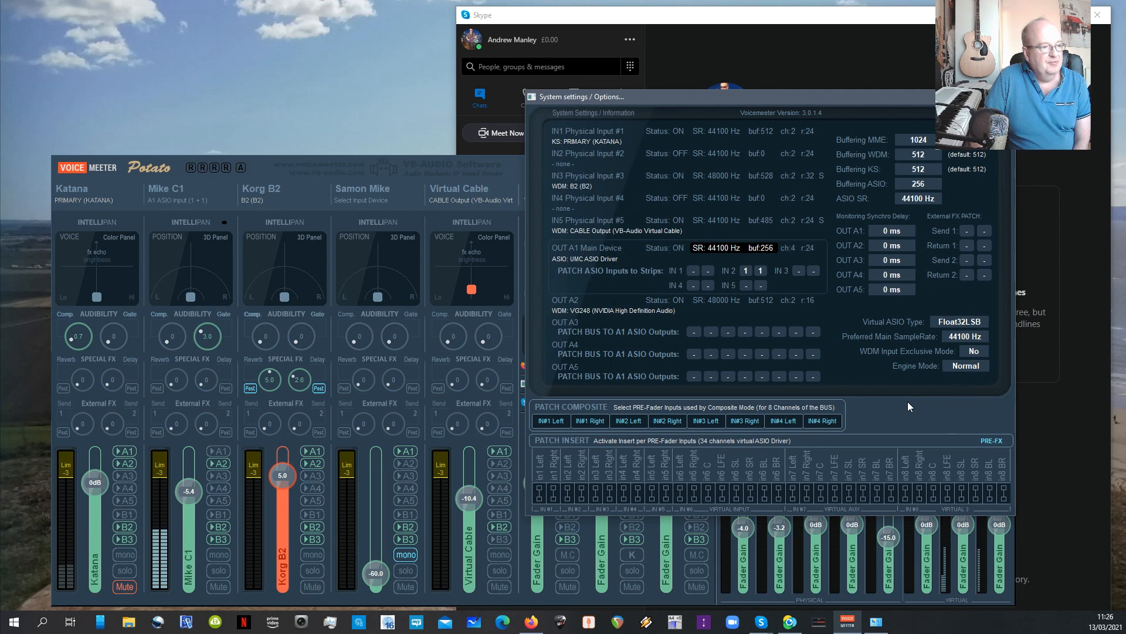
{"action": "left_click", "coordinate": [1003, 96]}
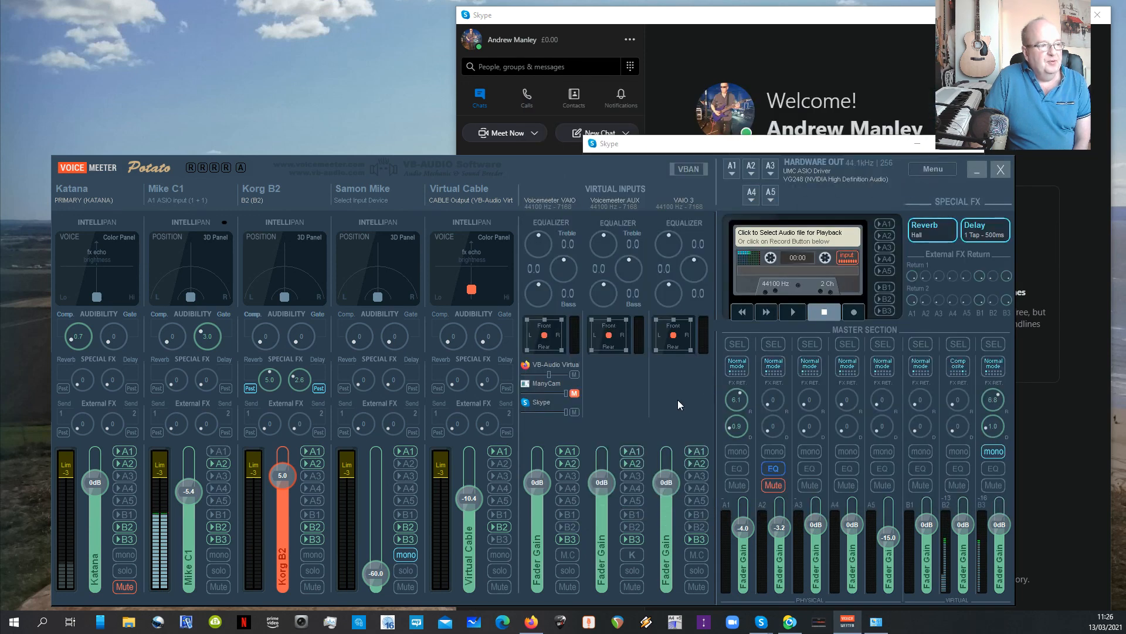
Step: Move the Voicemeeter window slightly higher on the desktop
{"action": "left_click_drag", "start_coordinate": [527, 166], "coordinate": [530, 120]}
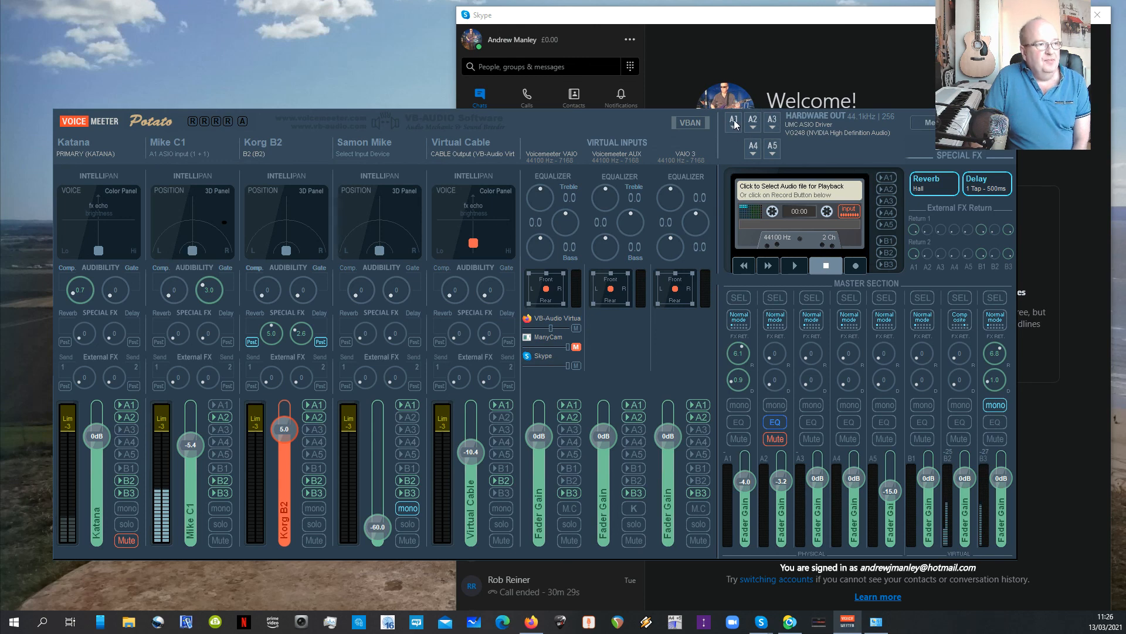
{"action": "left_click", "coordinate": [857, 141]}
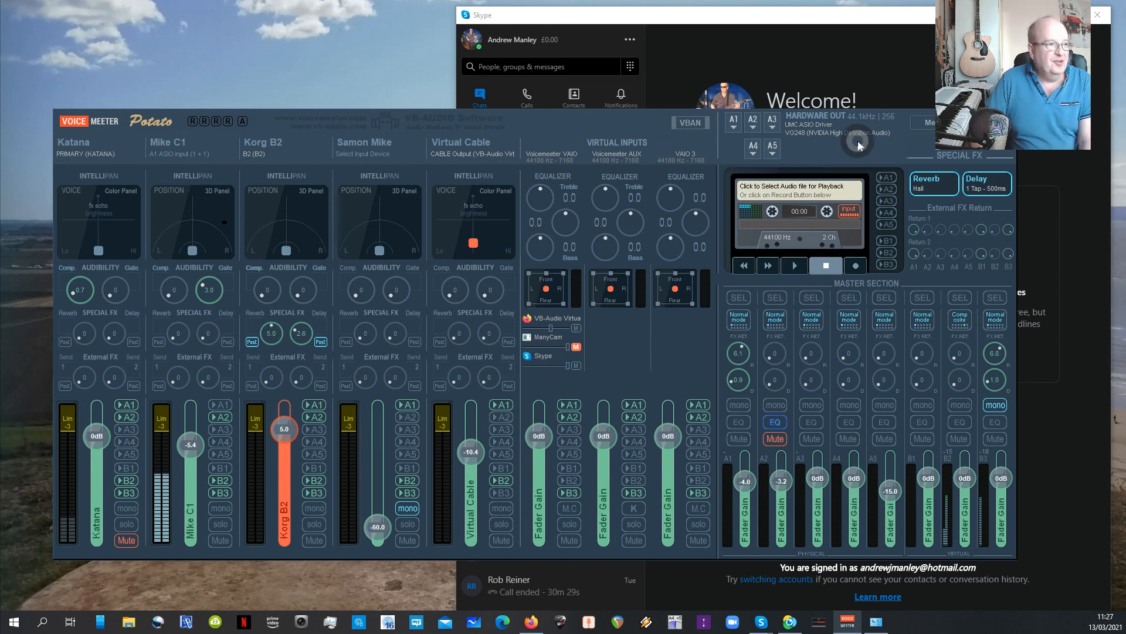